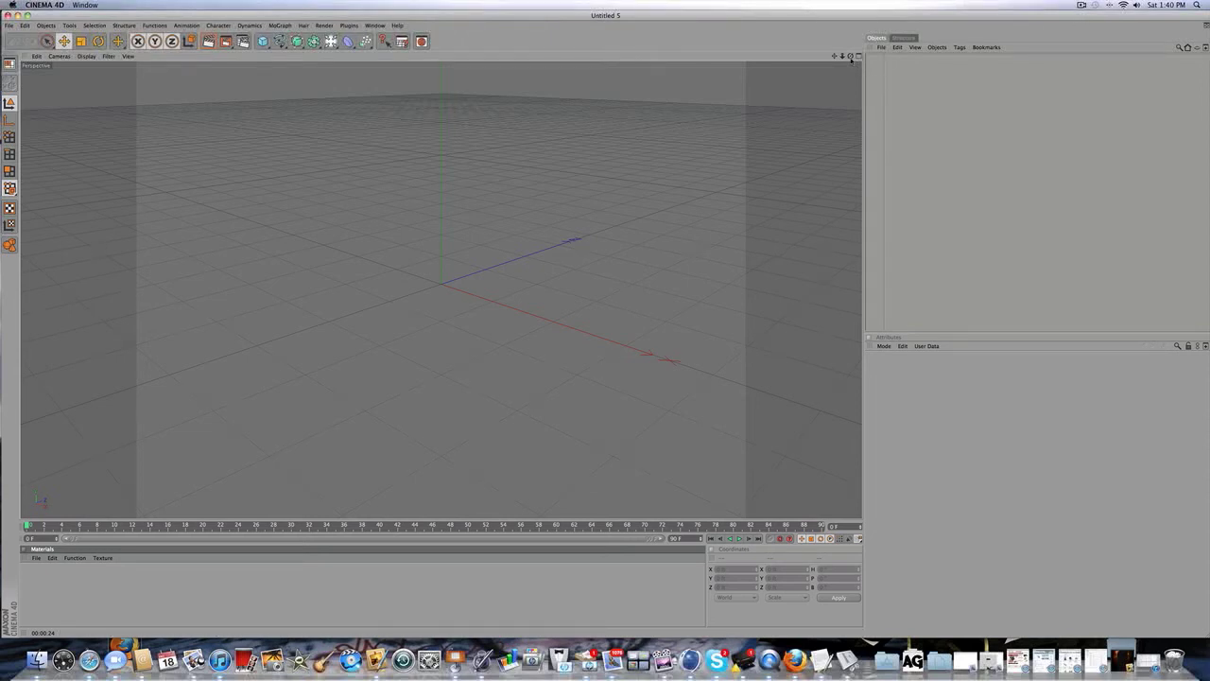
Set the render output size to 1280 x 720 pixels and the frame range to All Frames.
click(851, 59)
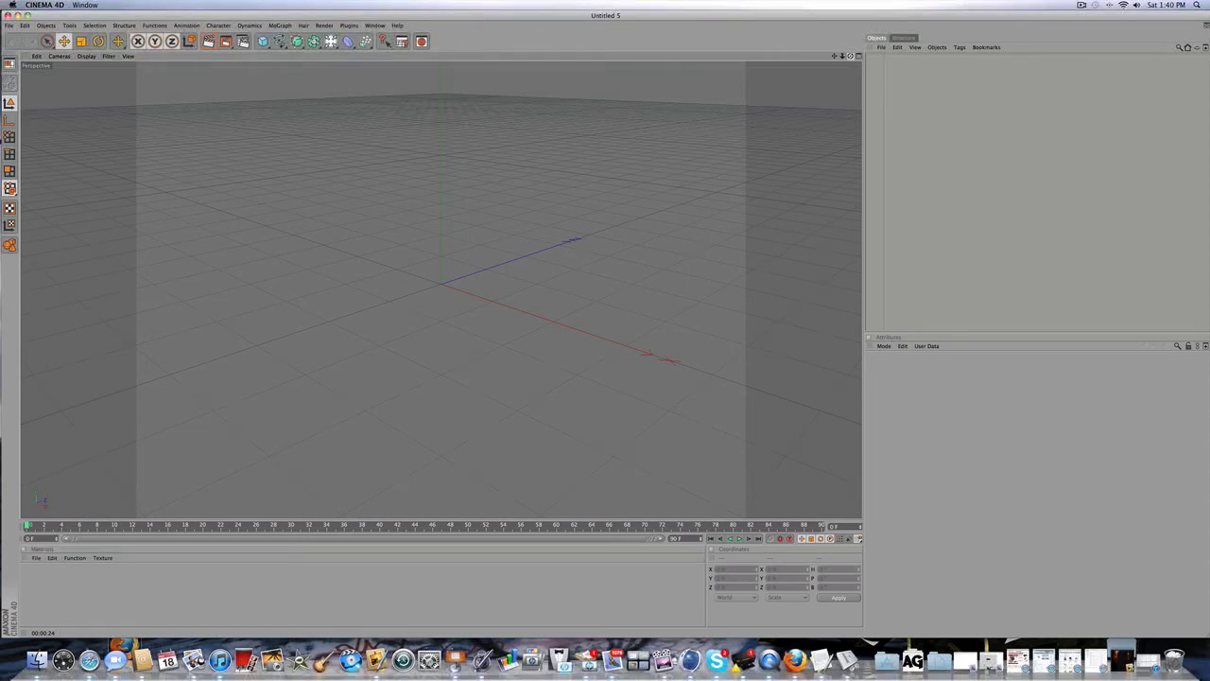
drag(851, 57, 931, 24)
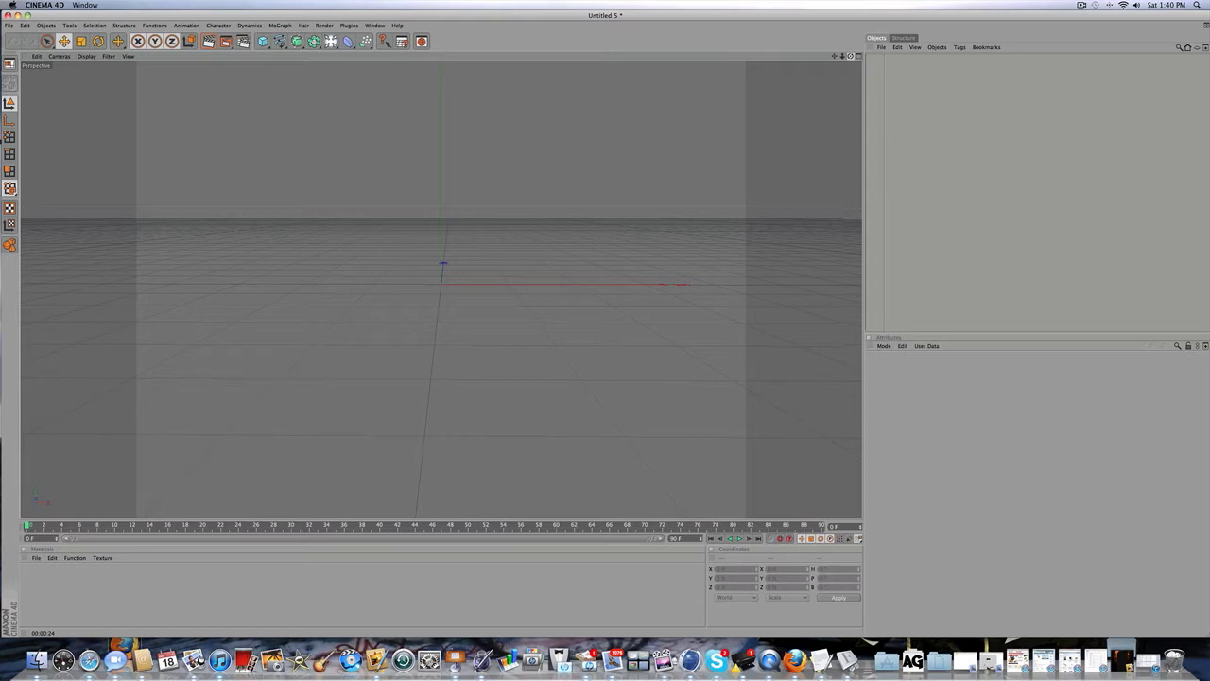
drag(850, 56, 856, 53)
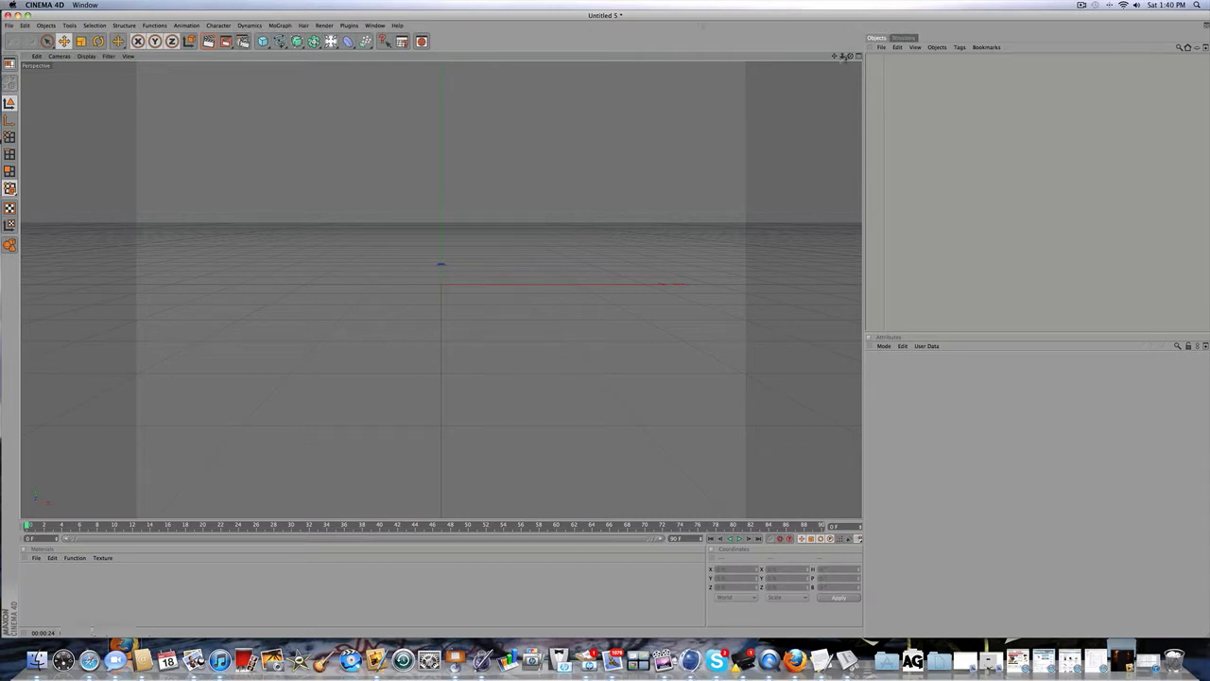
drag(849, 56, 812, 56)
click(243, 41)
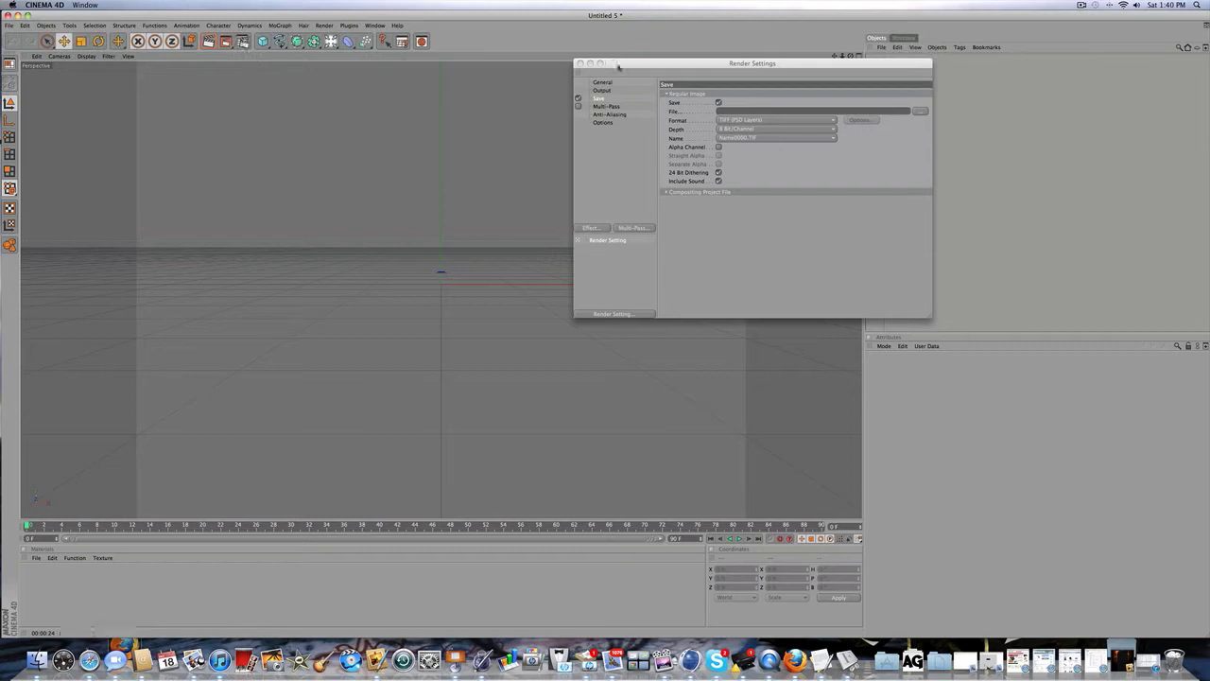
click(597, 90)
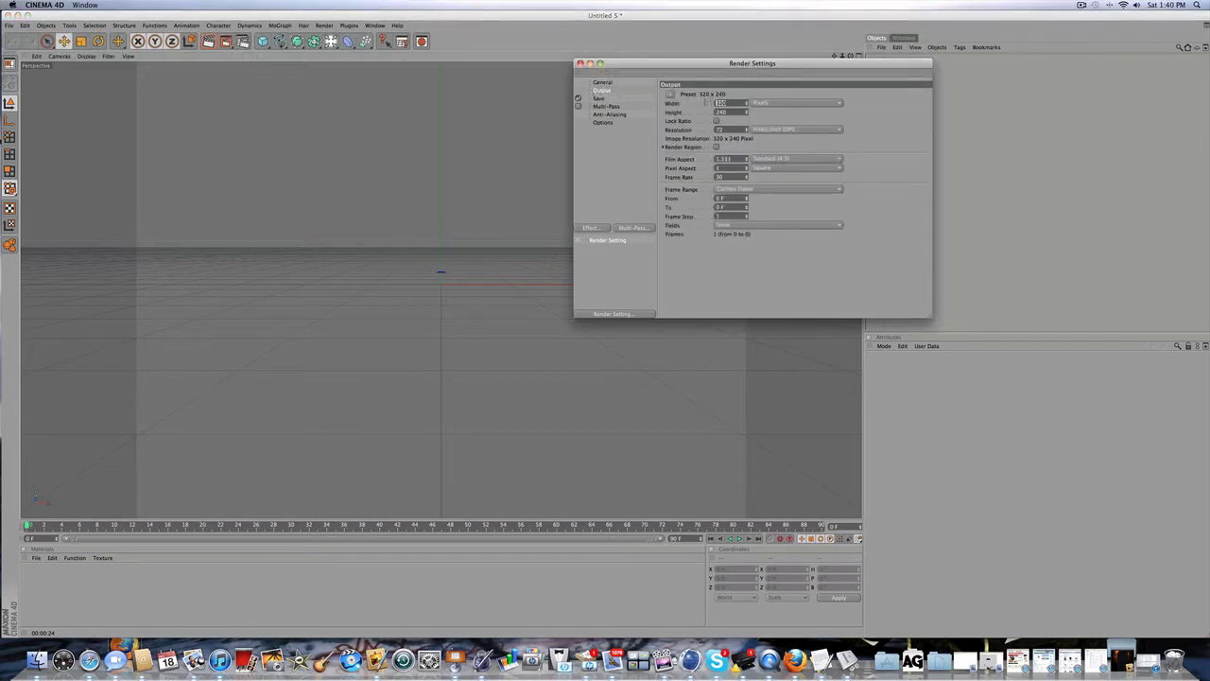
text(1280)
key(Tab)
text(720)
click(737, 189)
click(734, 216)
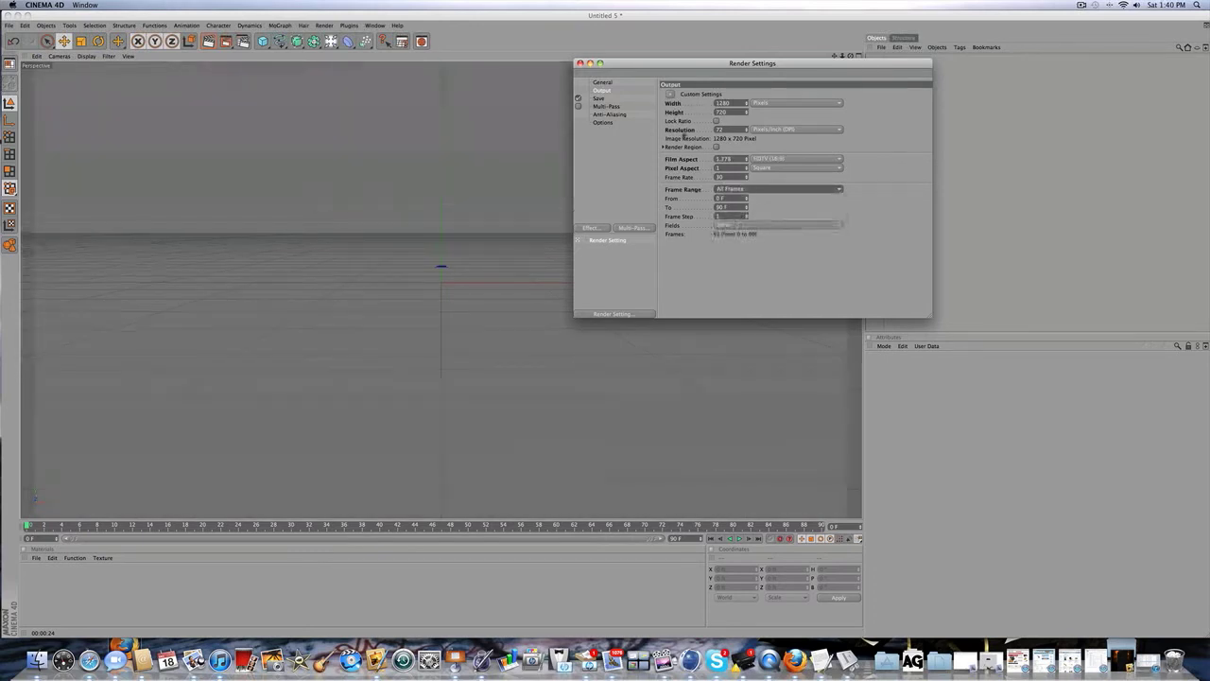
Set the render's save format to QuickTime Movie.
click(599, 99)
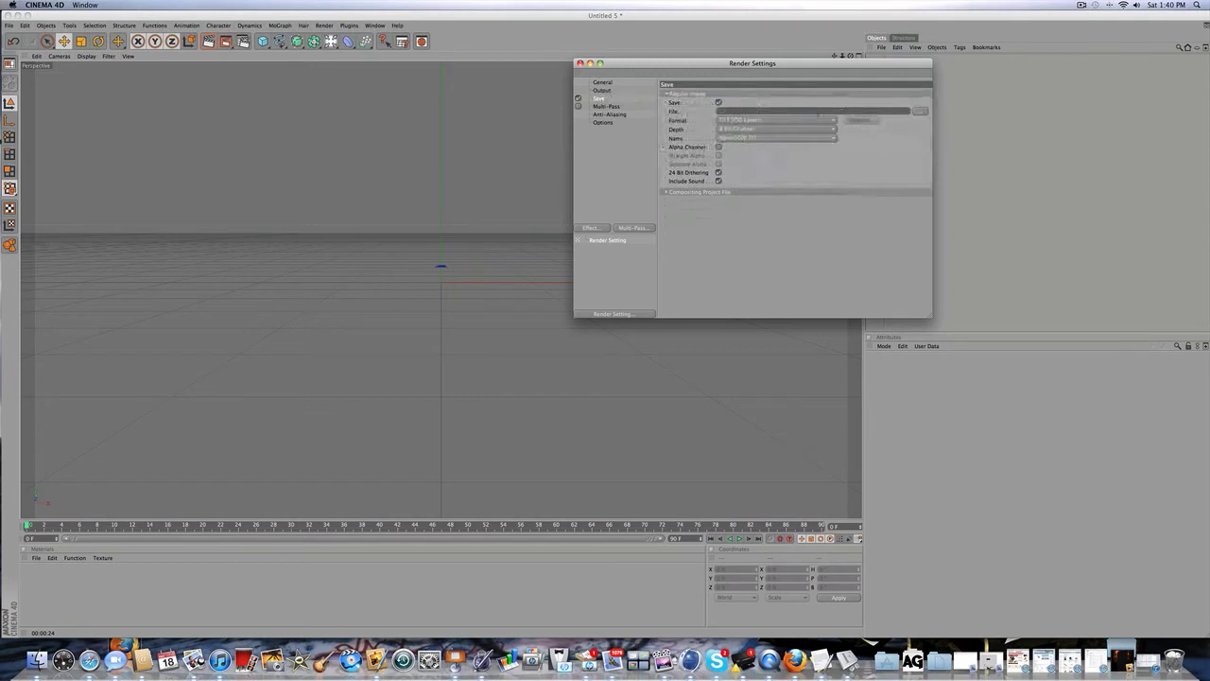
click(804, 120)
click(769, 401)
click(921, 110)
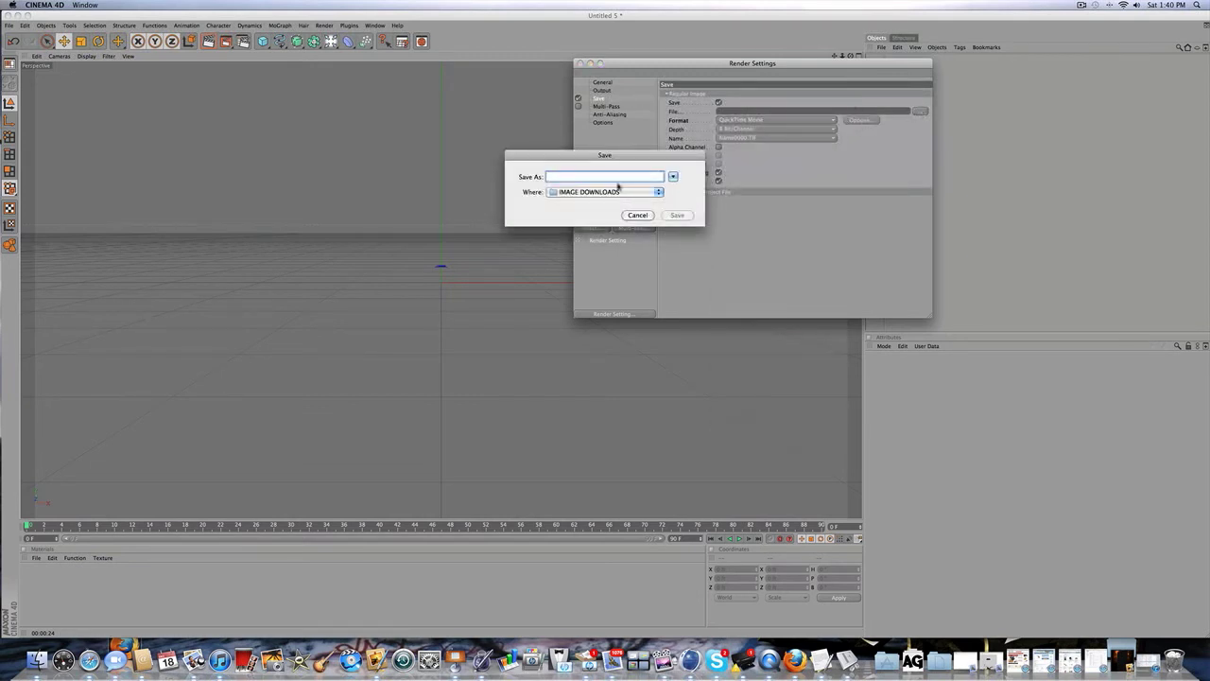
text(vvvh)
click(625, 216)
Add the Object Motion Blur effect to the render settings and close them.
click(609, 115)
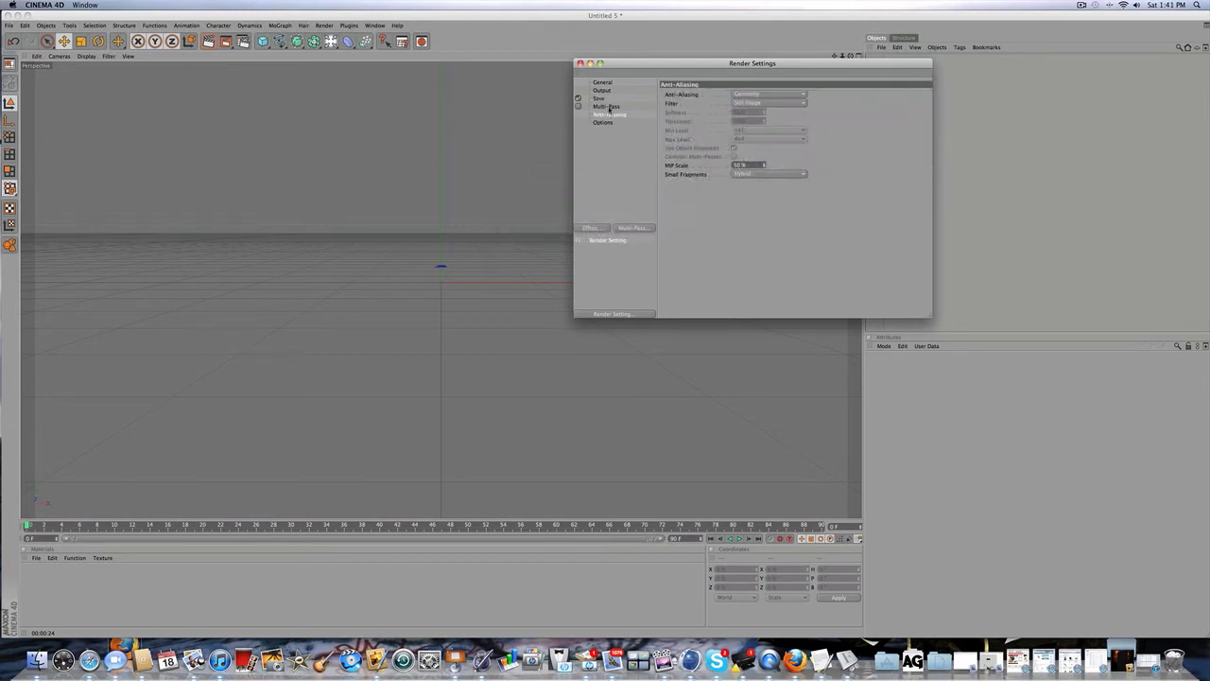
click(605, 122)
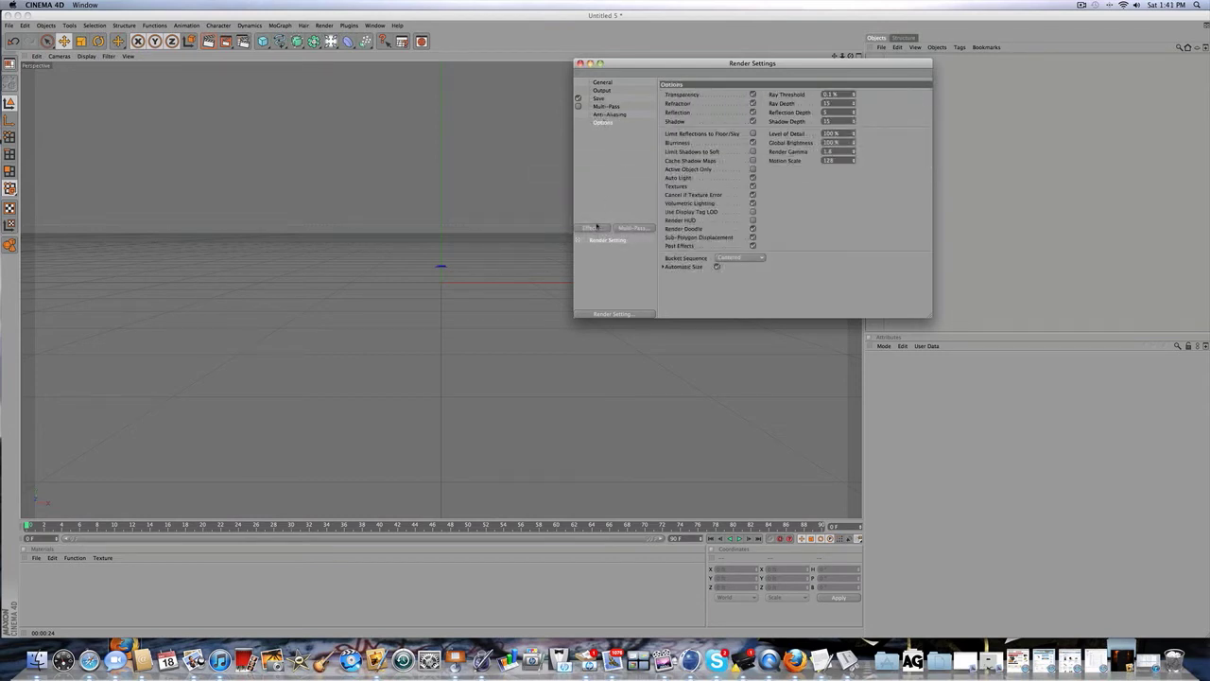
click(598, 227)
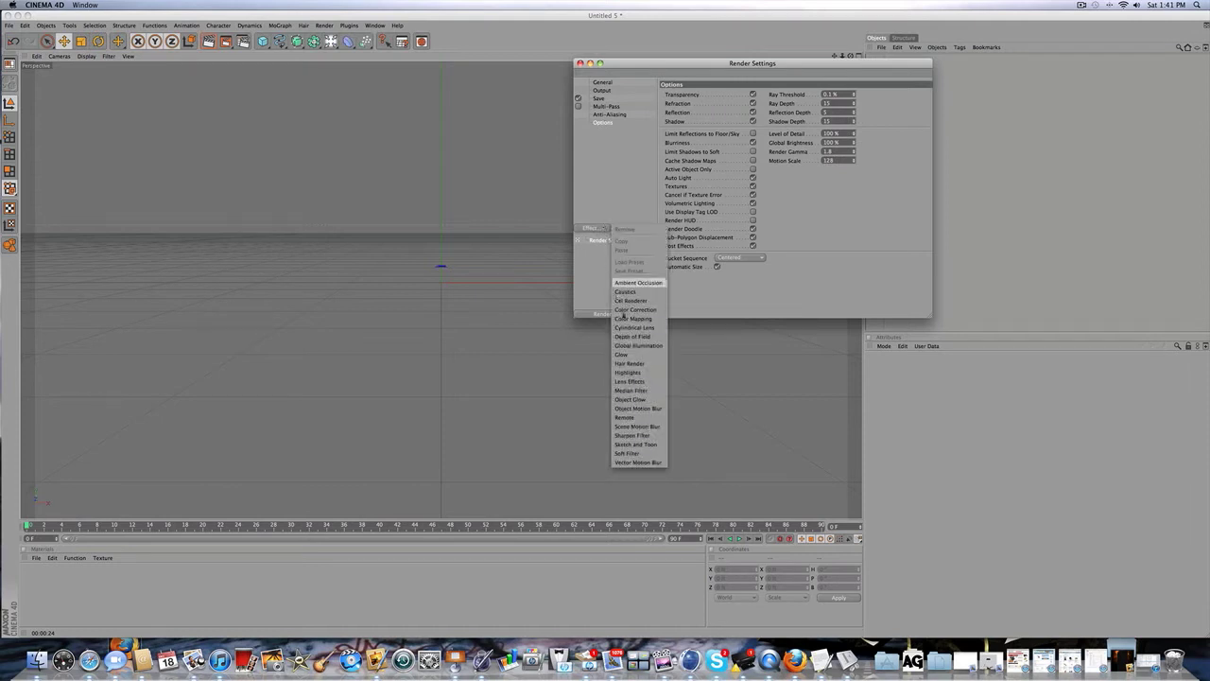
click(631, 407)
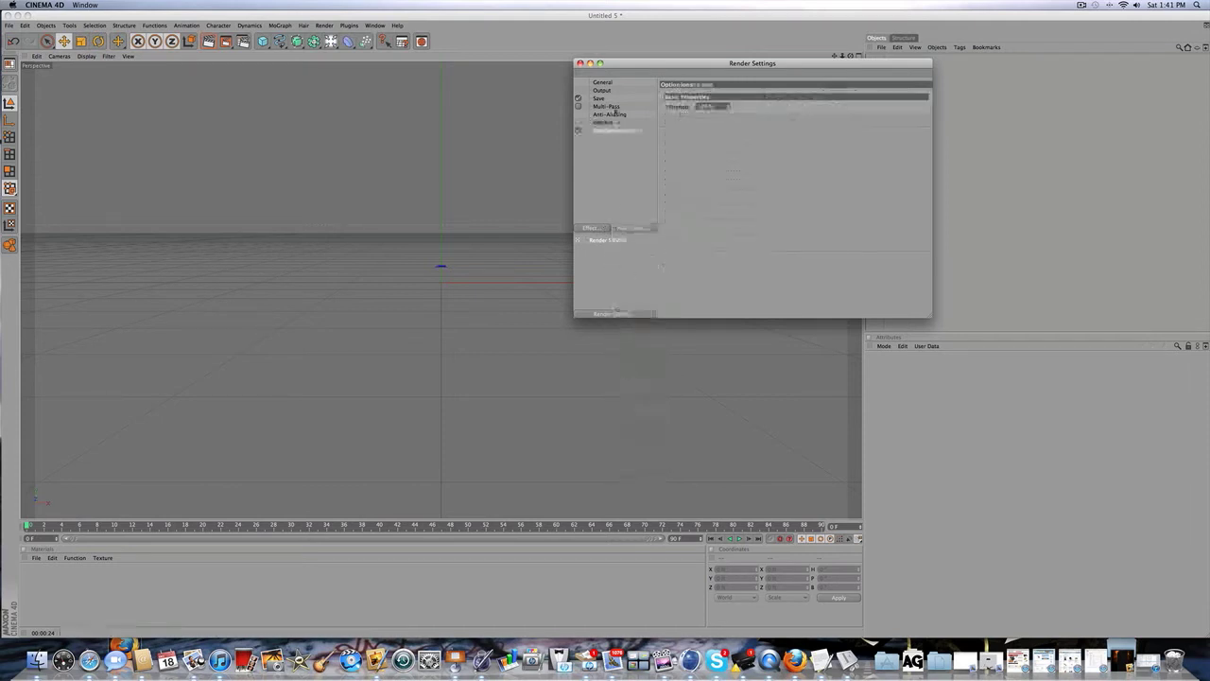
click(579, 64)
Add a MoGraph Text object, align it to the middle and set its text to "MA".
drag(850, 56, 851, 47)
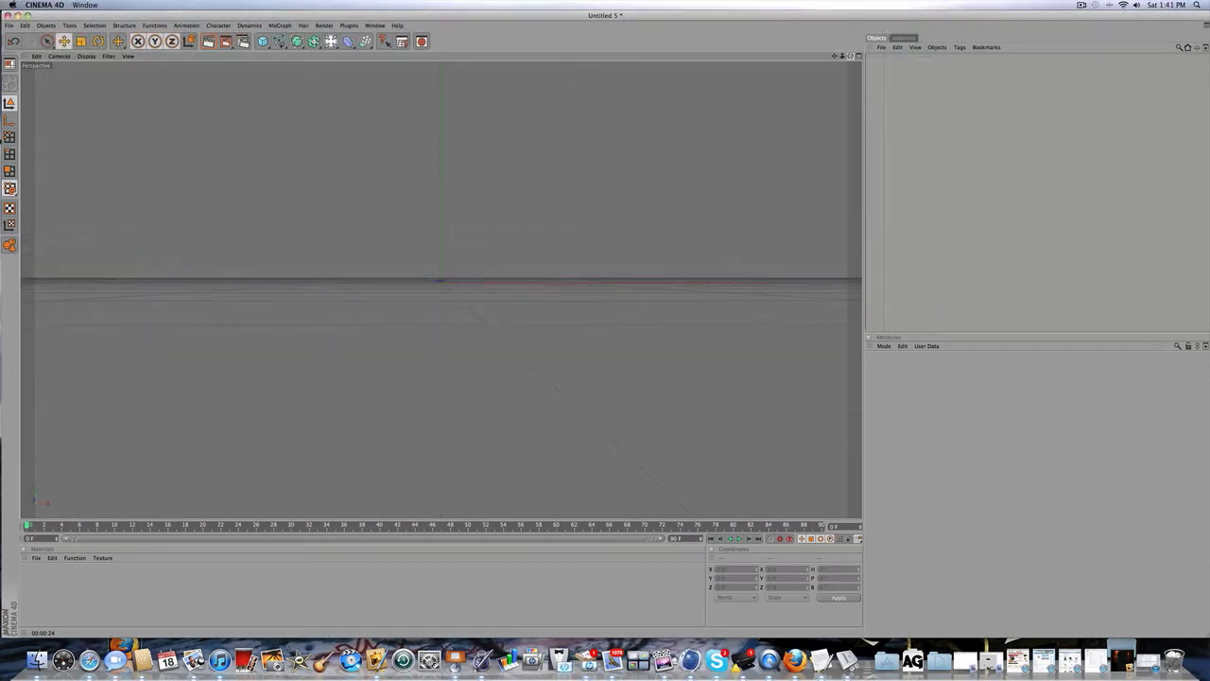
click(280, 25)
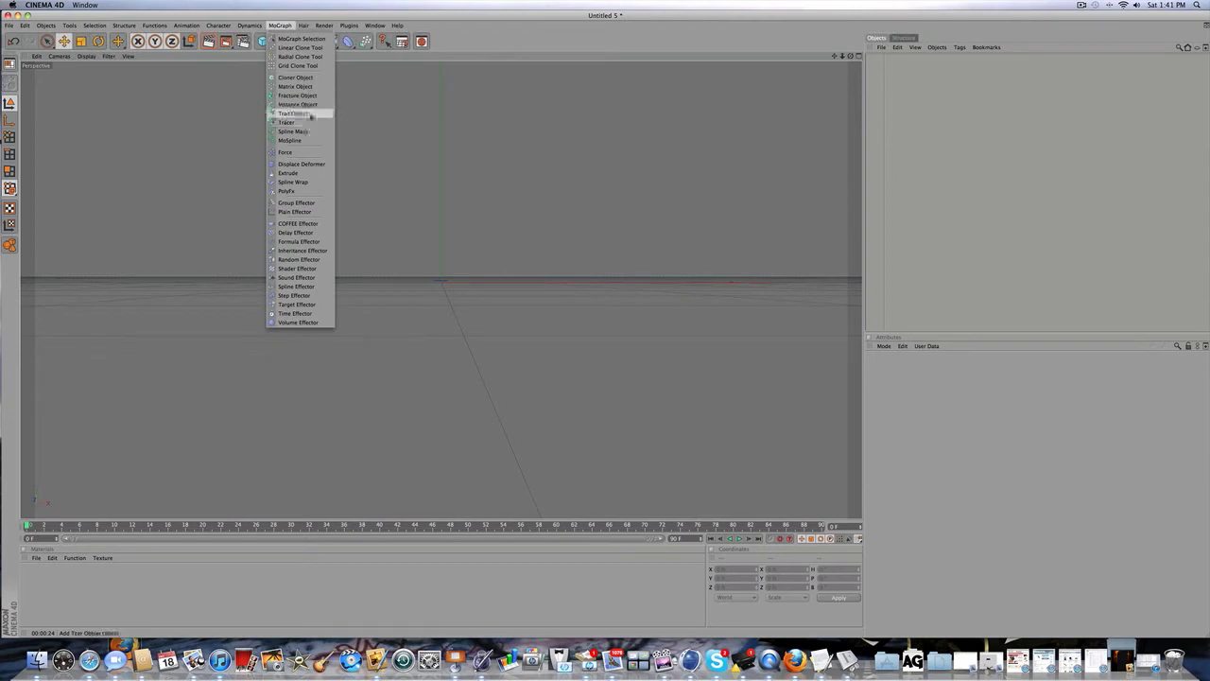
click(311, 115)
scroll(605, 218, down, 4)
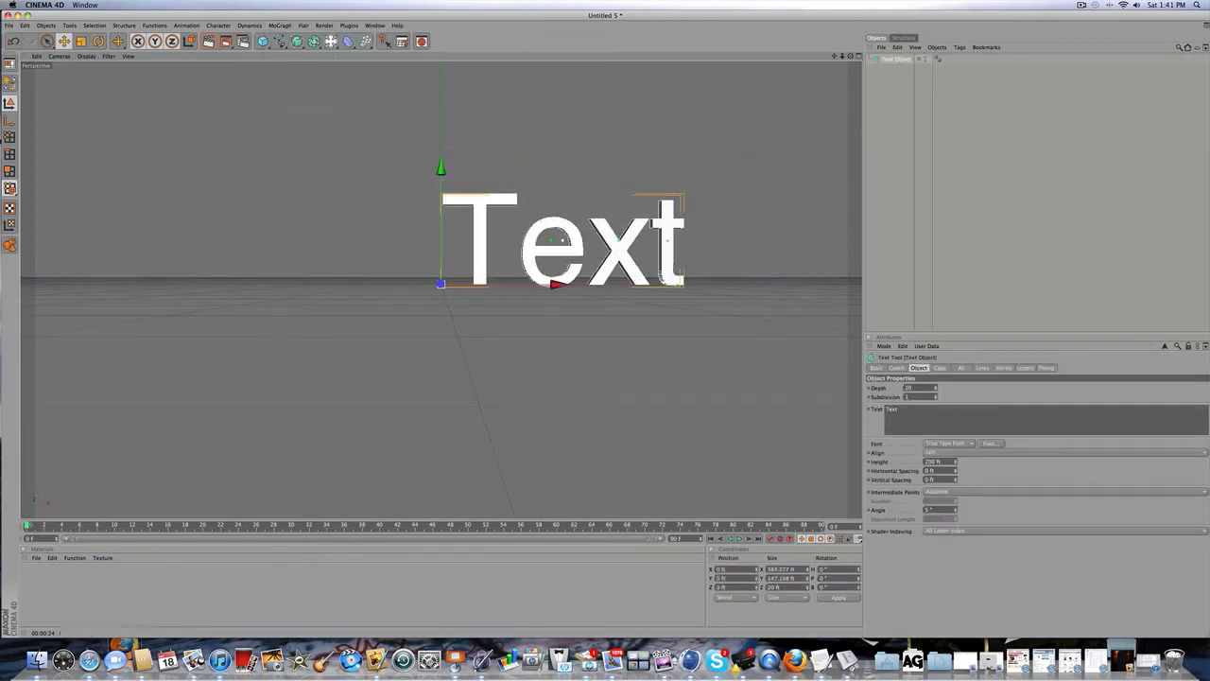
click(936, 452)
click(935, 462)
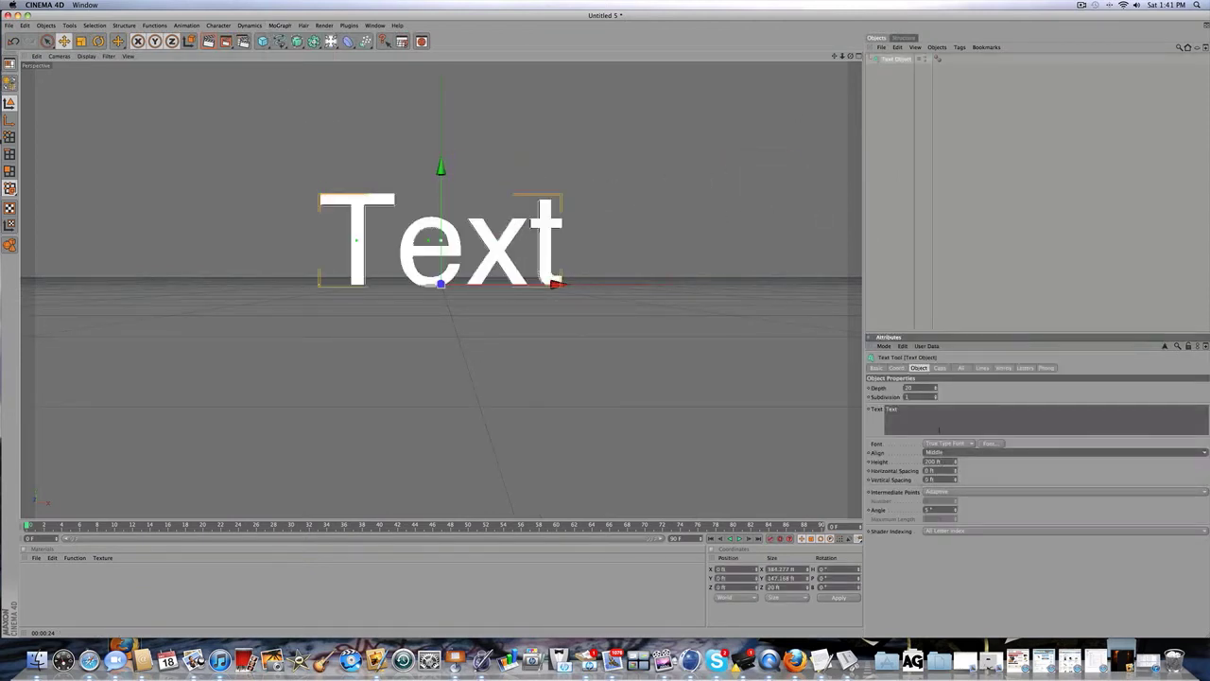
click(939, 427)
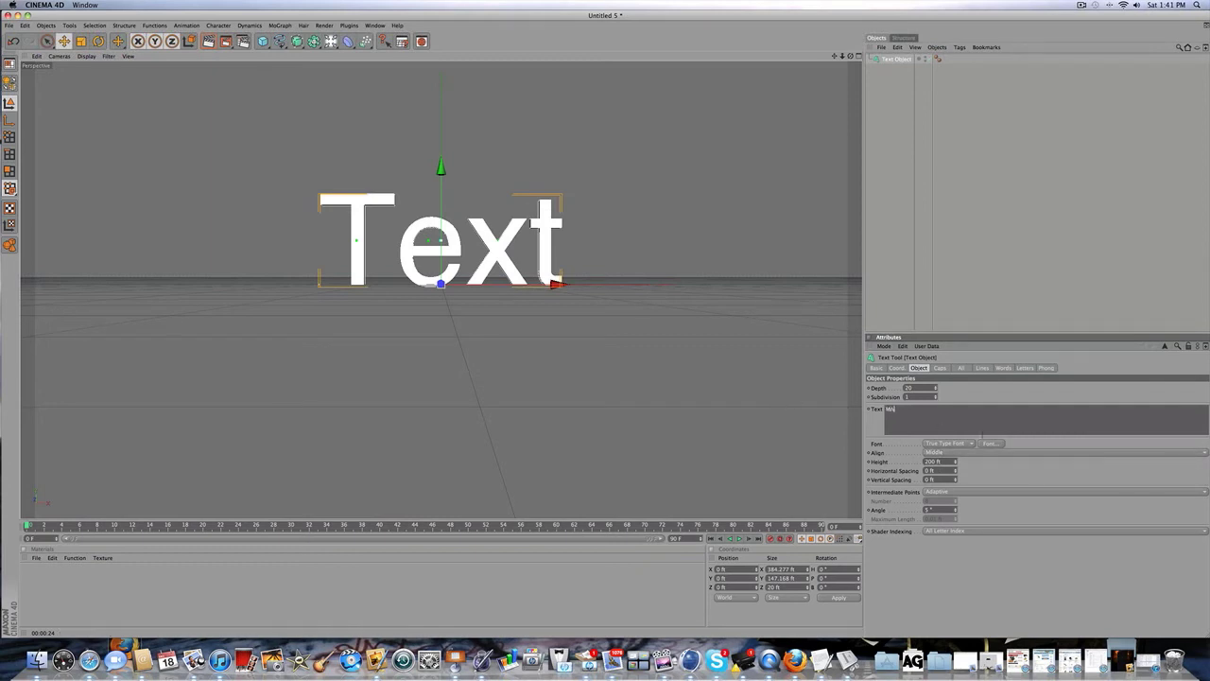
Change the text object's font to a blocky, squared techno typeface.
click(989, 442)
scroll(586, 198, up, 6)
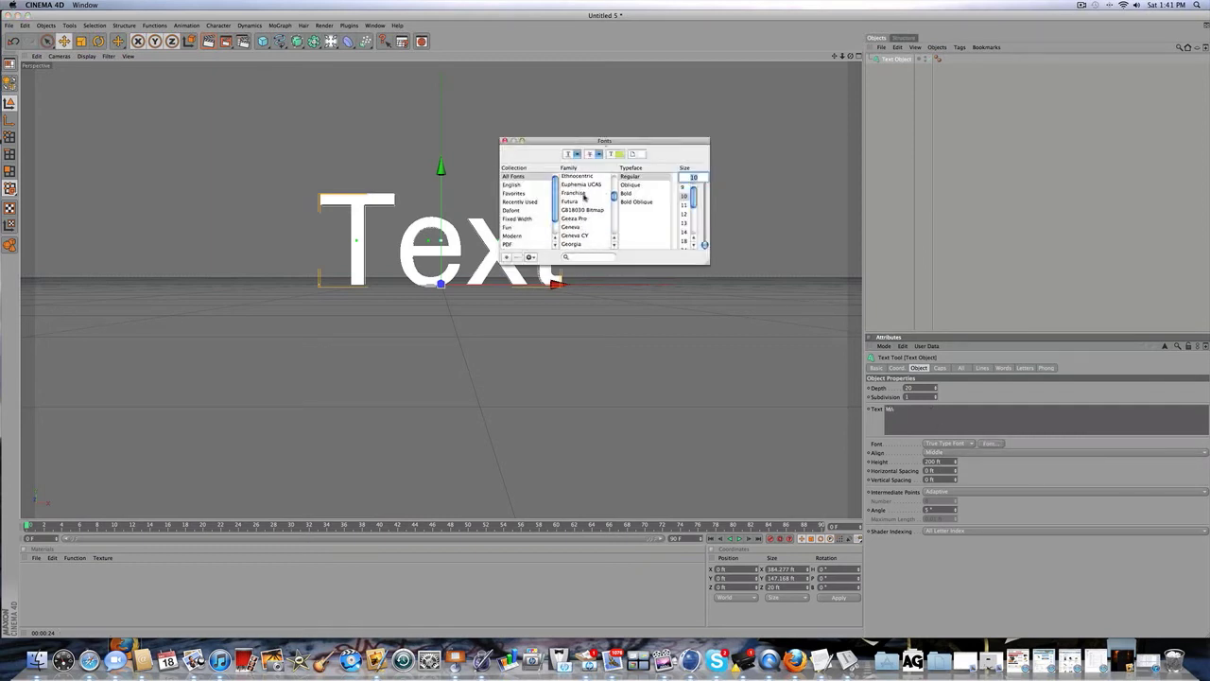
scroll(531, 220, down, 1)
scroll(577, 211, up, 10)
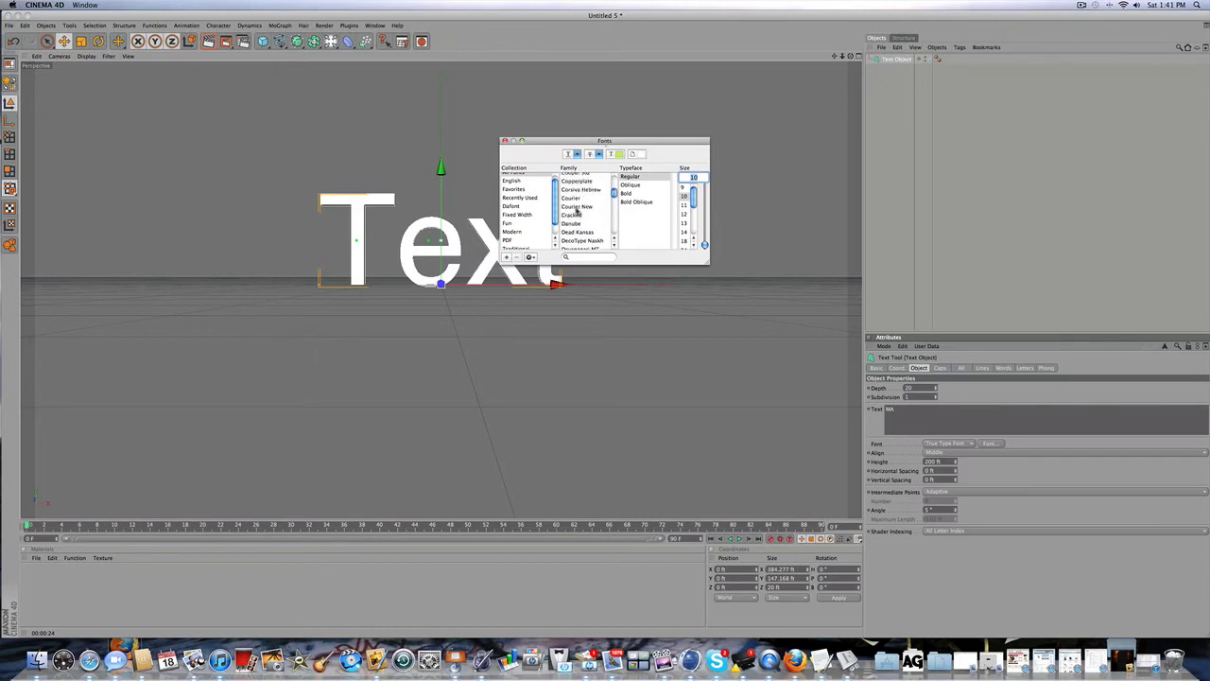
scroll(576, 211, up, 5)
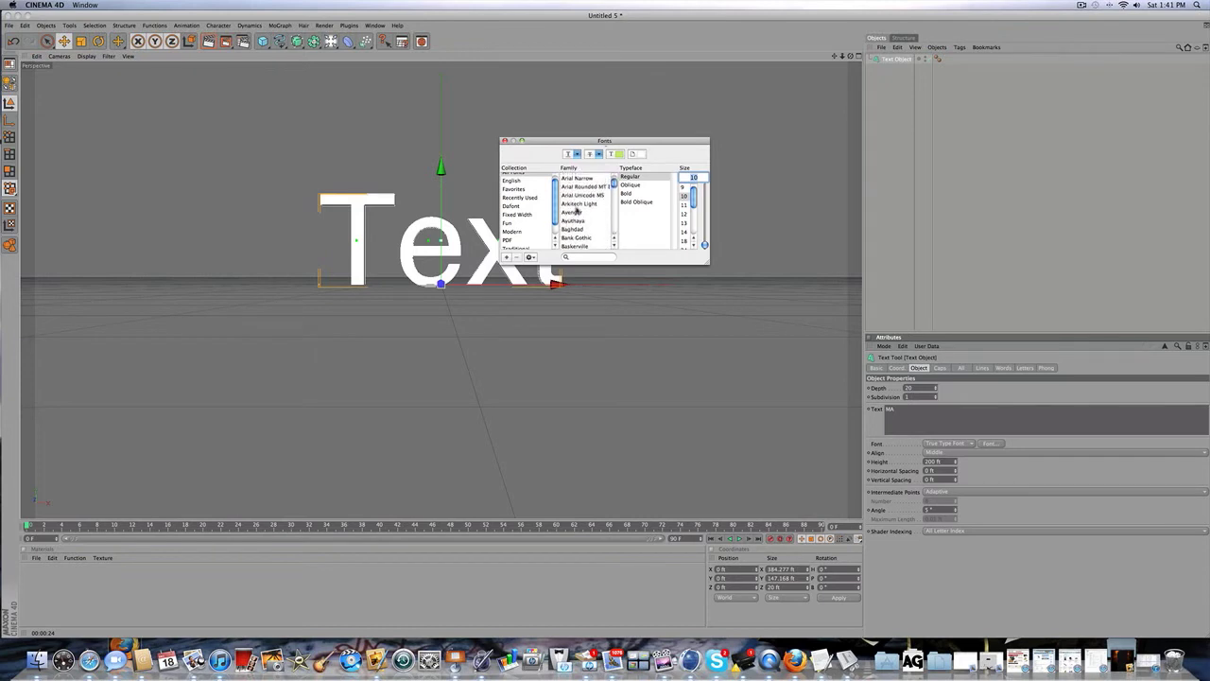
click(572, 218)
click(504, 140)
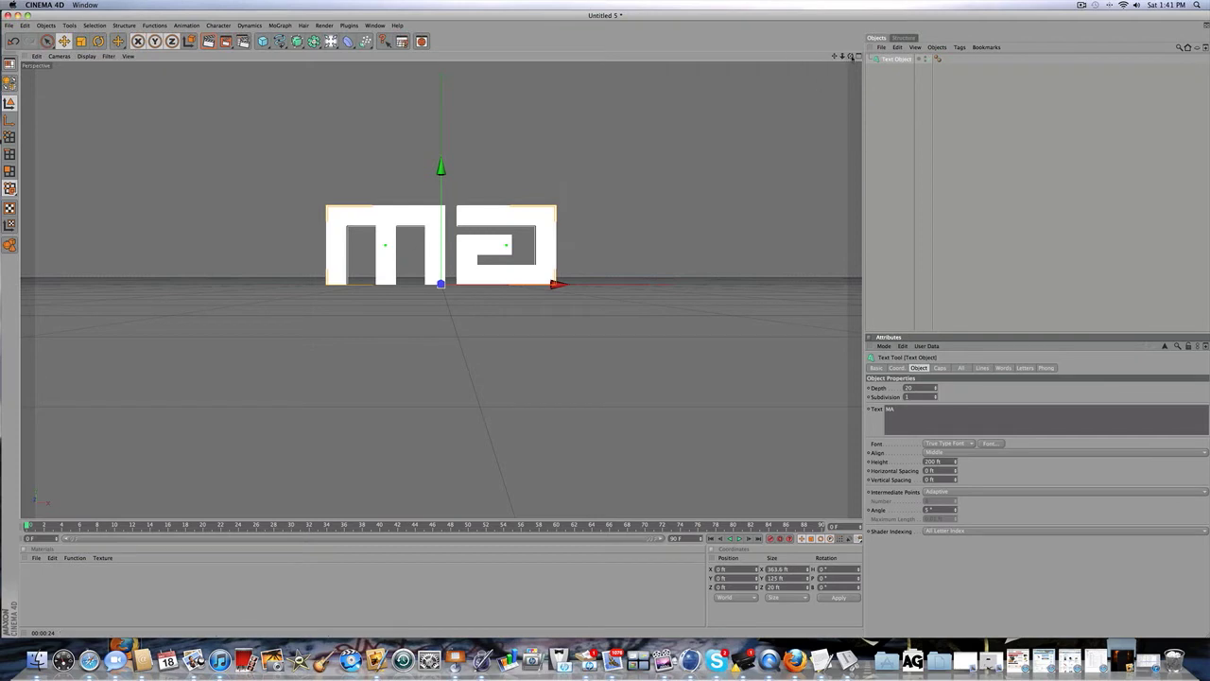
Set the text object's extrusion depth to 100.
drag(851, 57, 912, 109)
drag(918, 389, 880, 386)
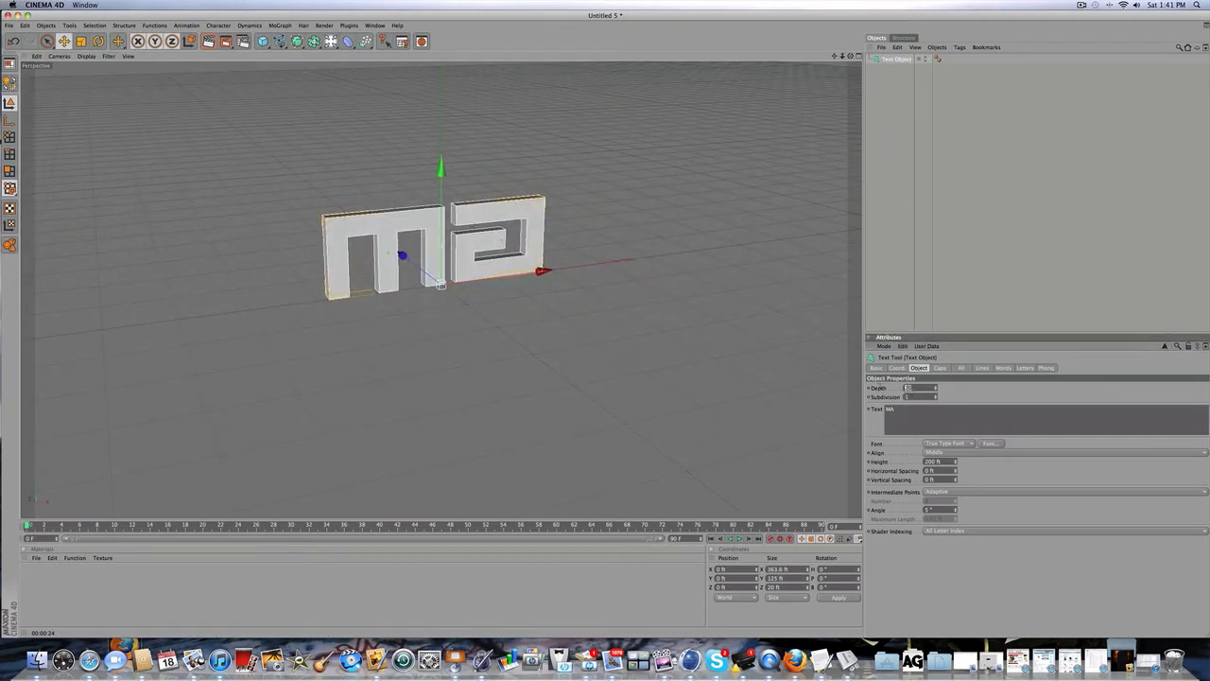
text(100)
key(Return)
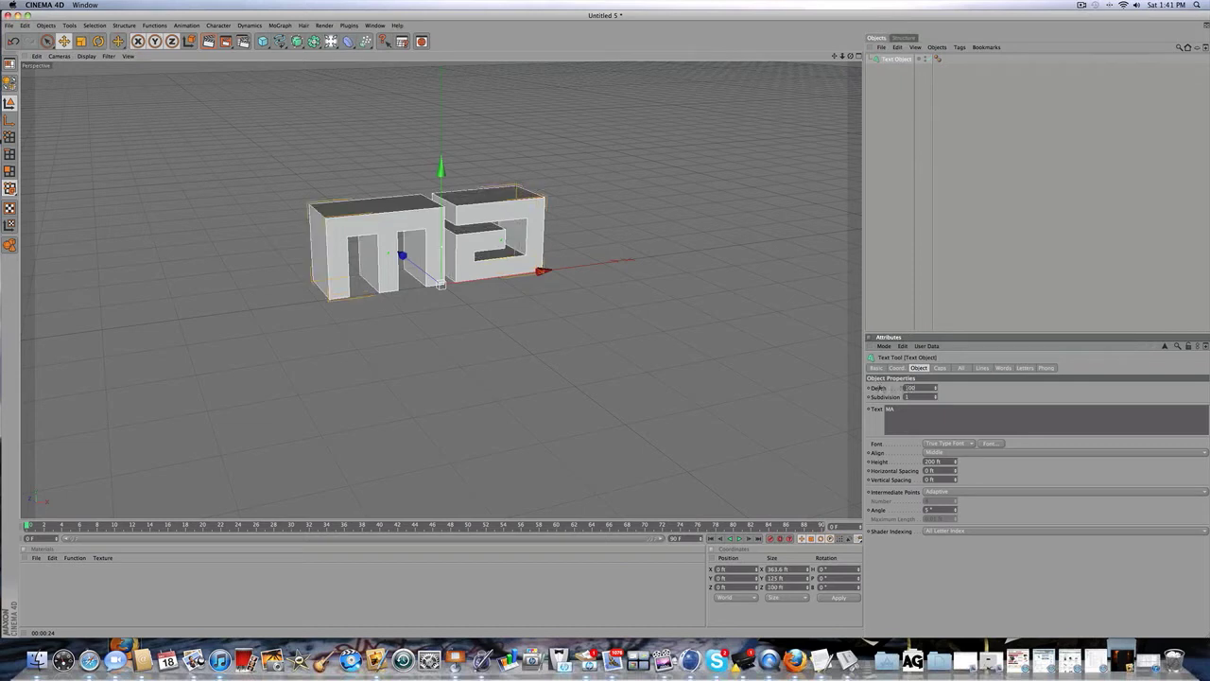
Set both the start and end caps of the text to Fillet Cap.
click(940, 368)
click(943, 388)
click(924, 423)
click(926, 414)
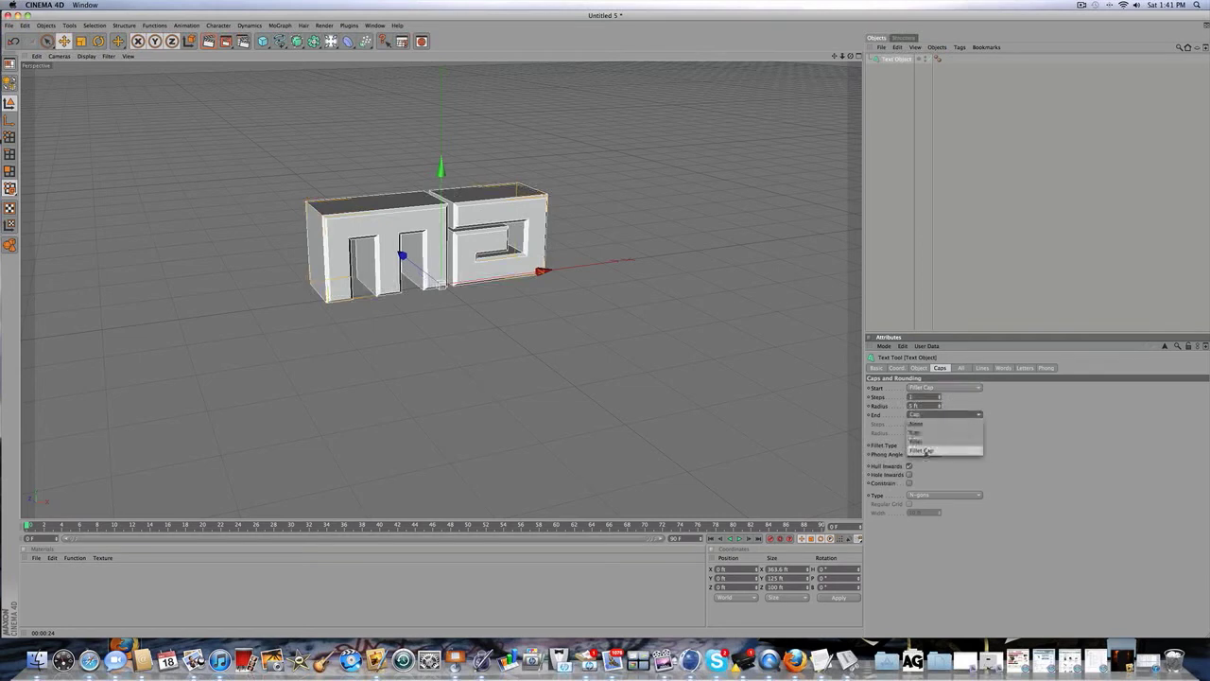
click(924, 450)
Set the start and end fillet radius of the text caps to 4 ft and deselect the text object.
click(911, 405)
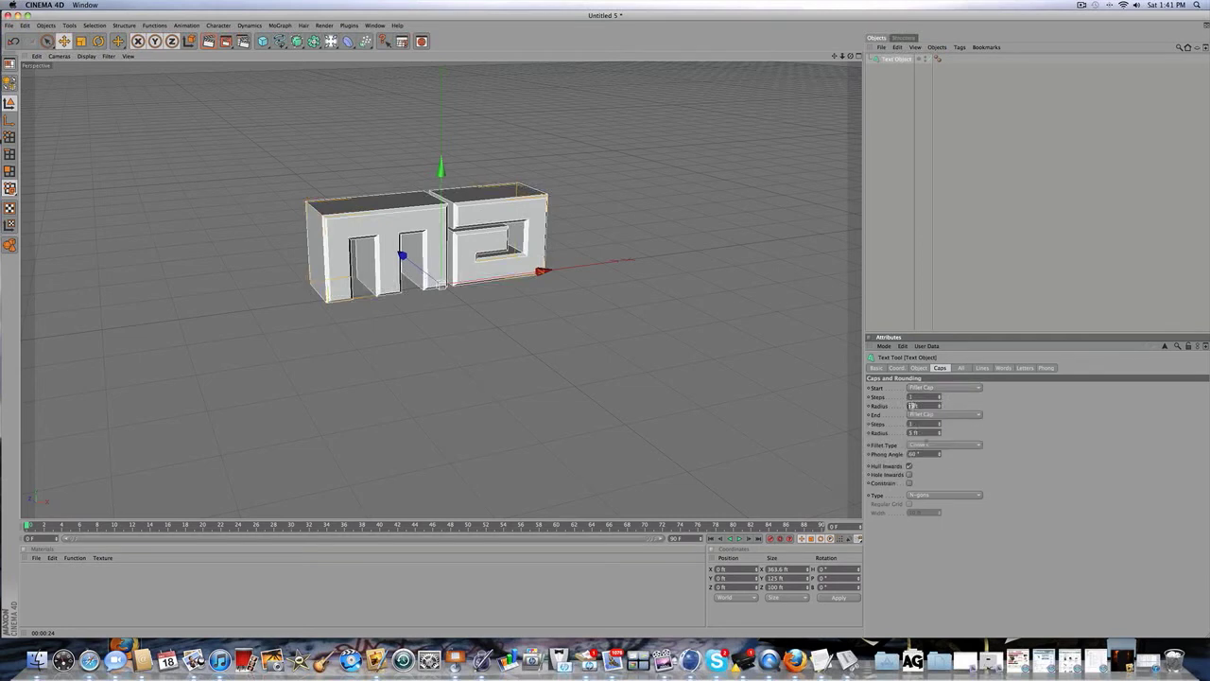
drag(913, 433, 906, 434)
text(0)
key(Return)
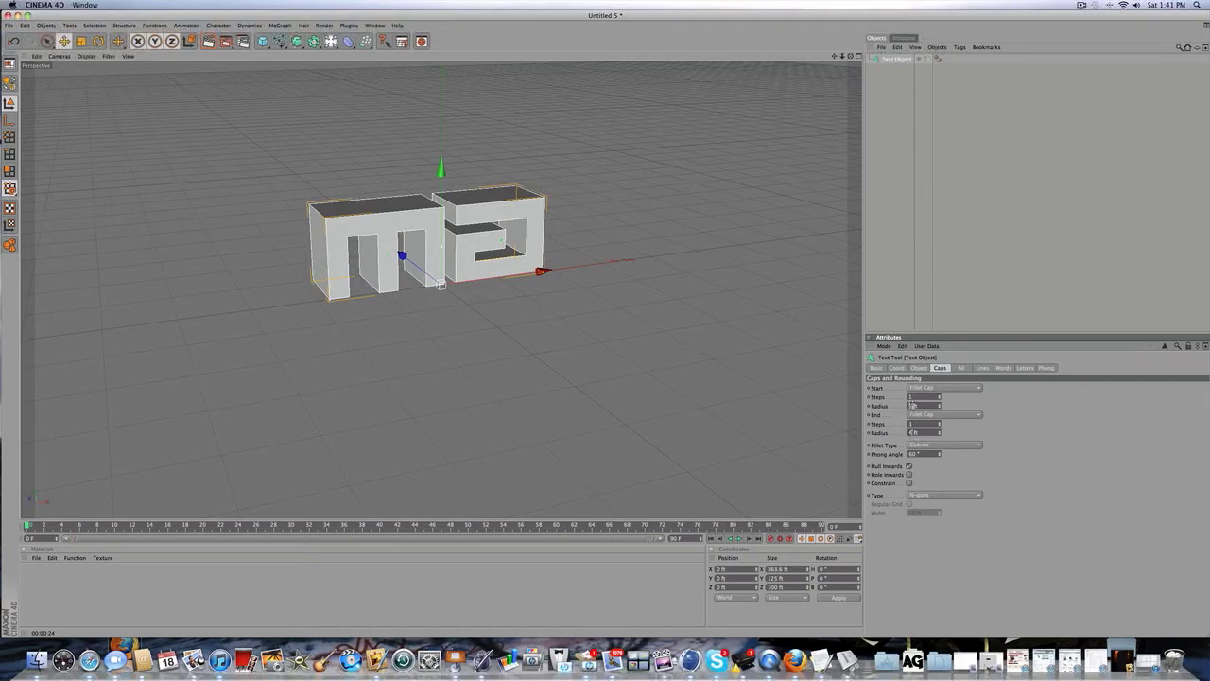
click(912, 404)
text(0)
key(Return)
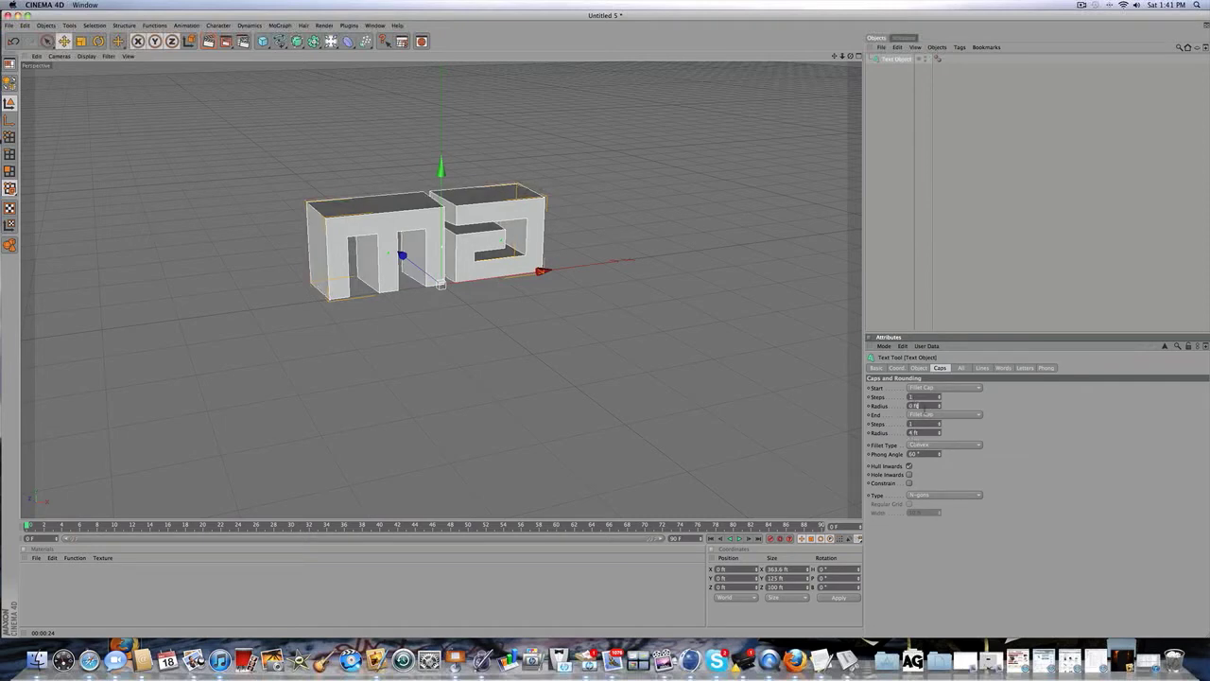
text(0)
click(927, 415)
click(899, 445)
click(924, 433)
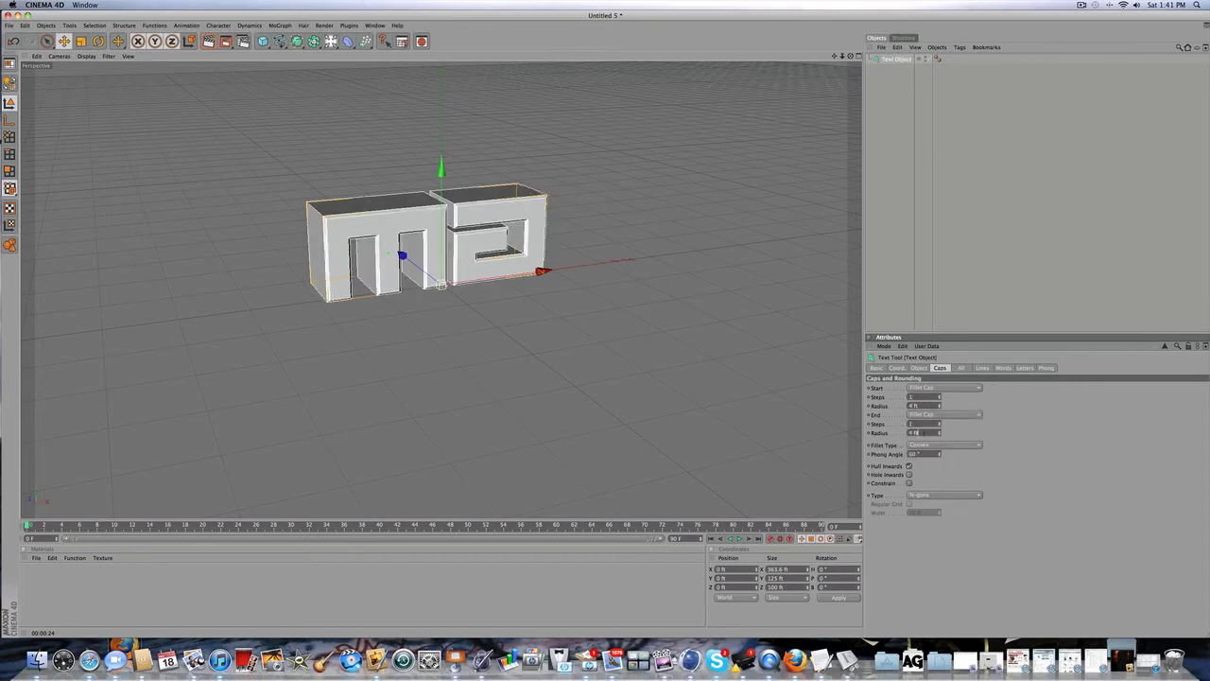
click(935, 43)
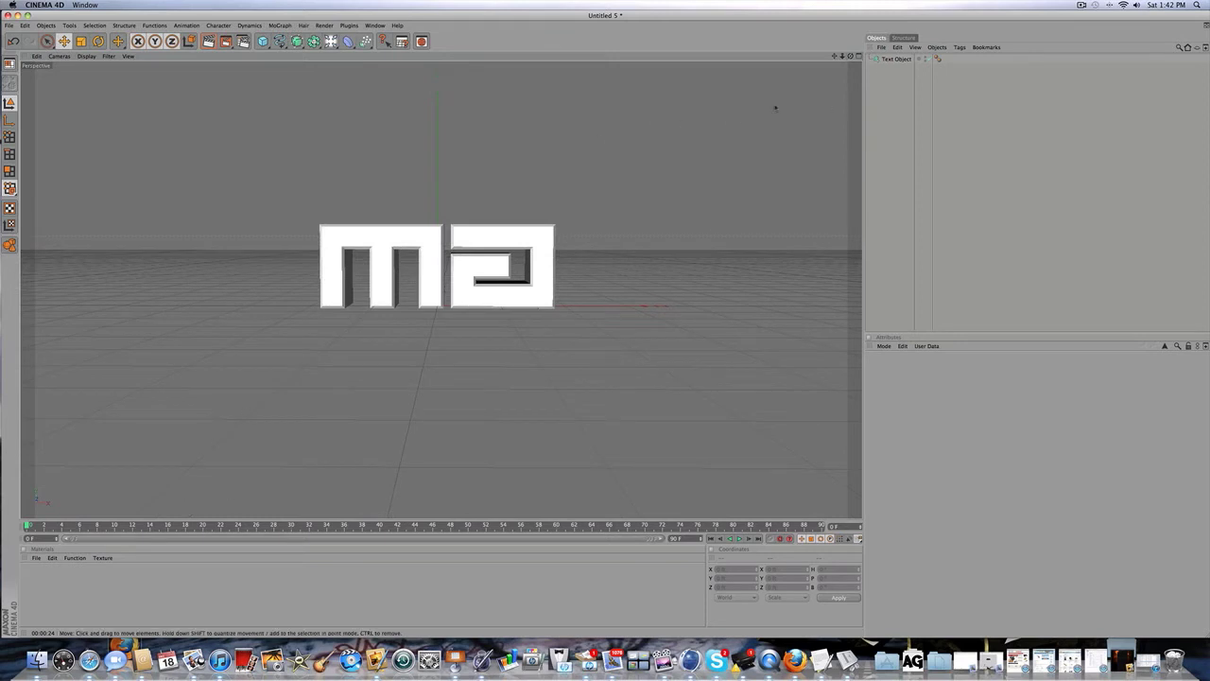
Select the text object, play the timeline and scrub back to frame 0.
click(883, 60)
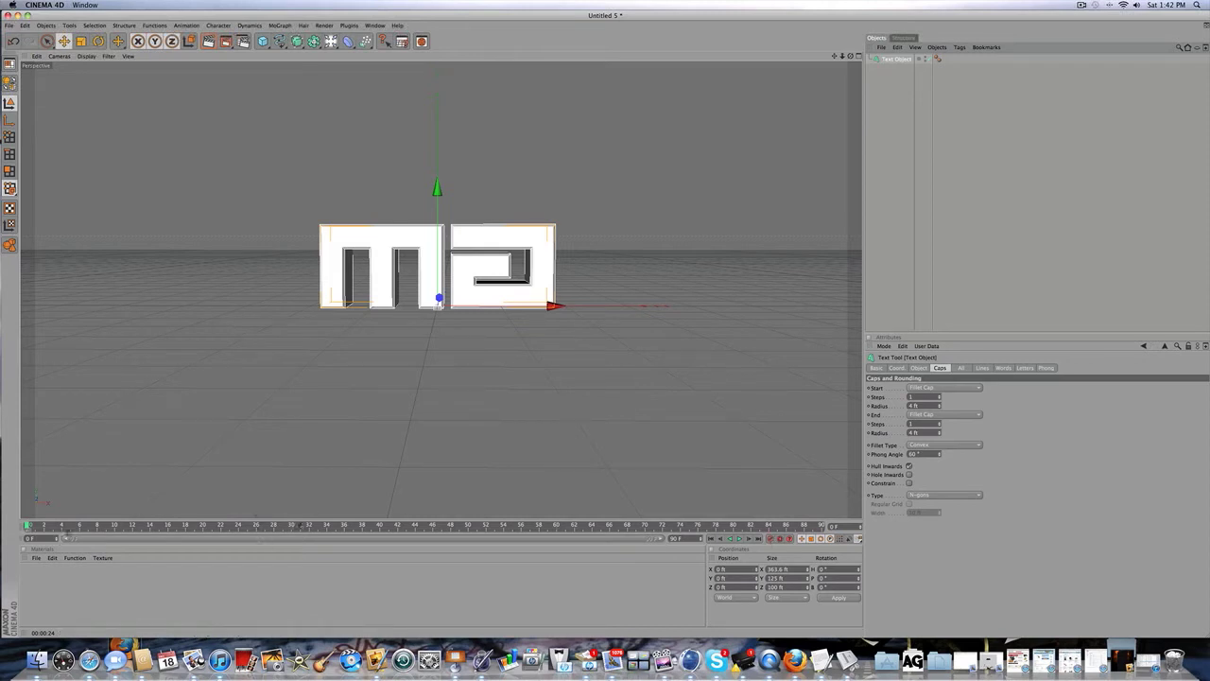
click(740, 538)
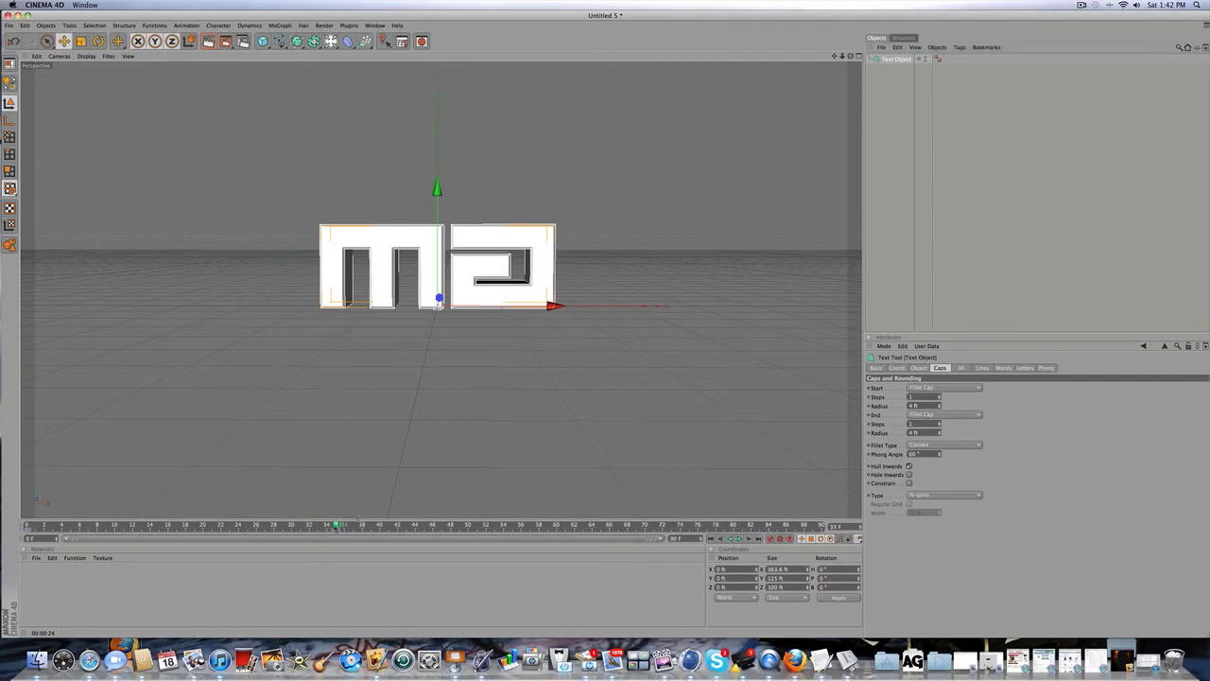
drag(337, 526, 27, 527)
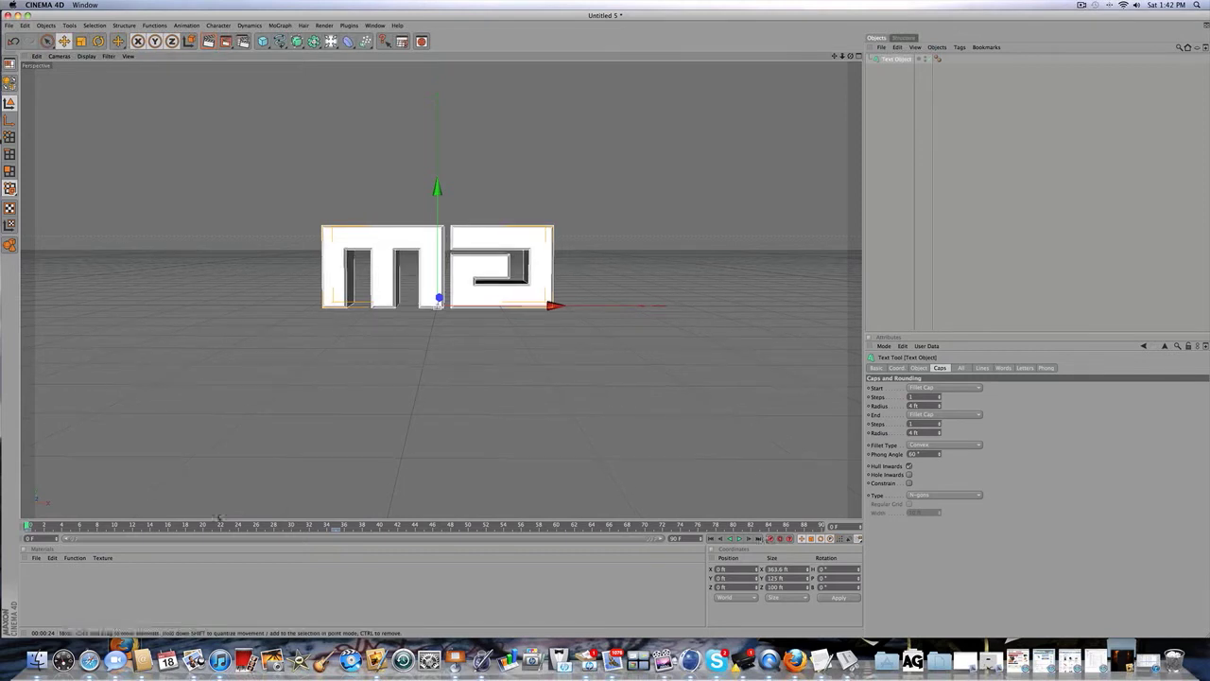
mouse_move(164, 527)
mouse_down()
mouse_move(250, 524)
mouse_move(29, 525)
mouse_up()
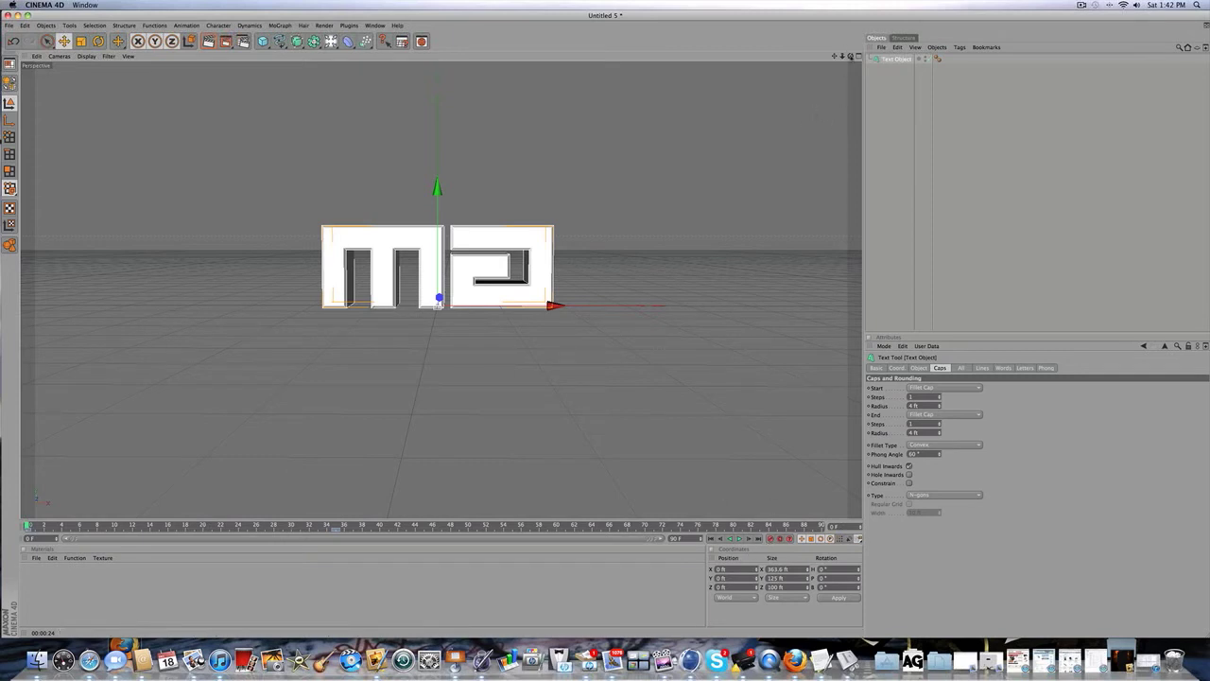
Move the text object along its Z axis to about -1620 ft at frame 0.
drag(850, 57, 893, 106)
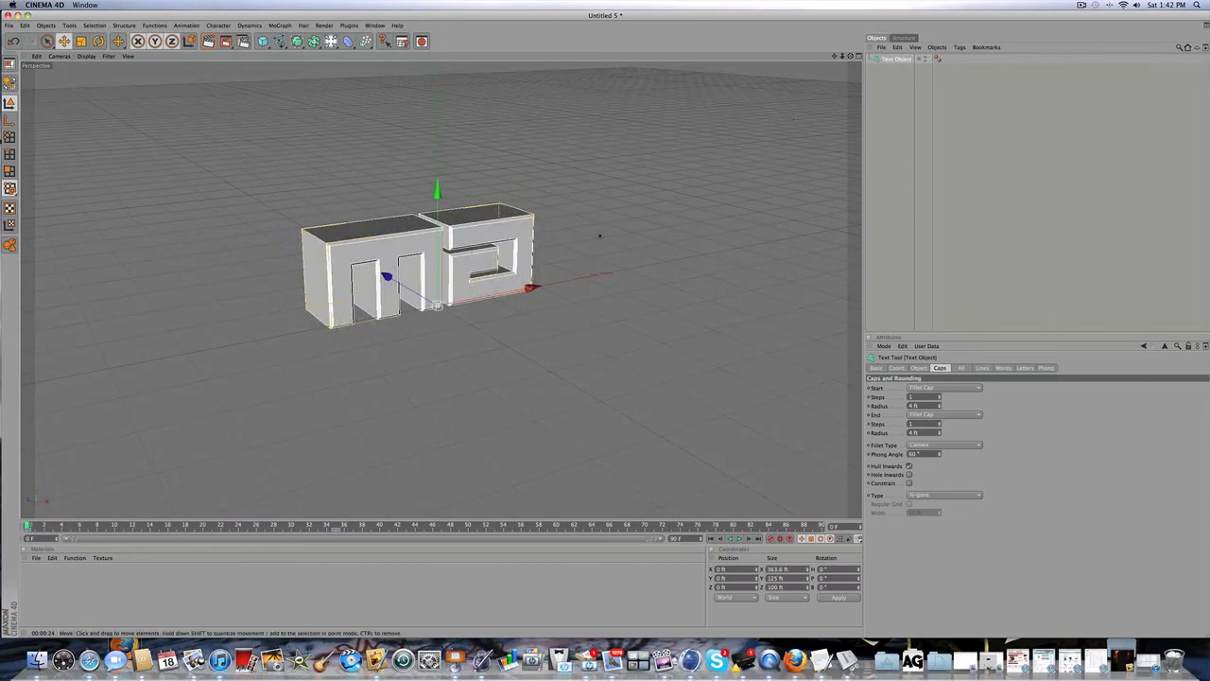
scroll(578, 240, down, 5)
scroll(578, 239, down, 2)
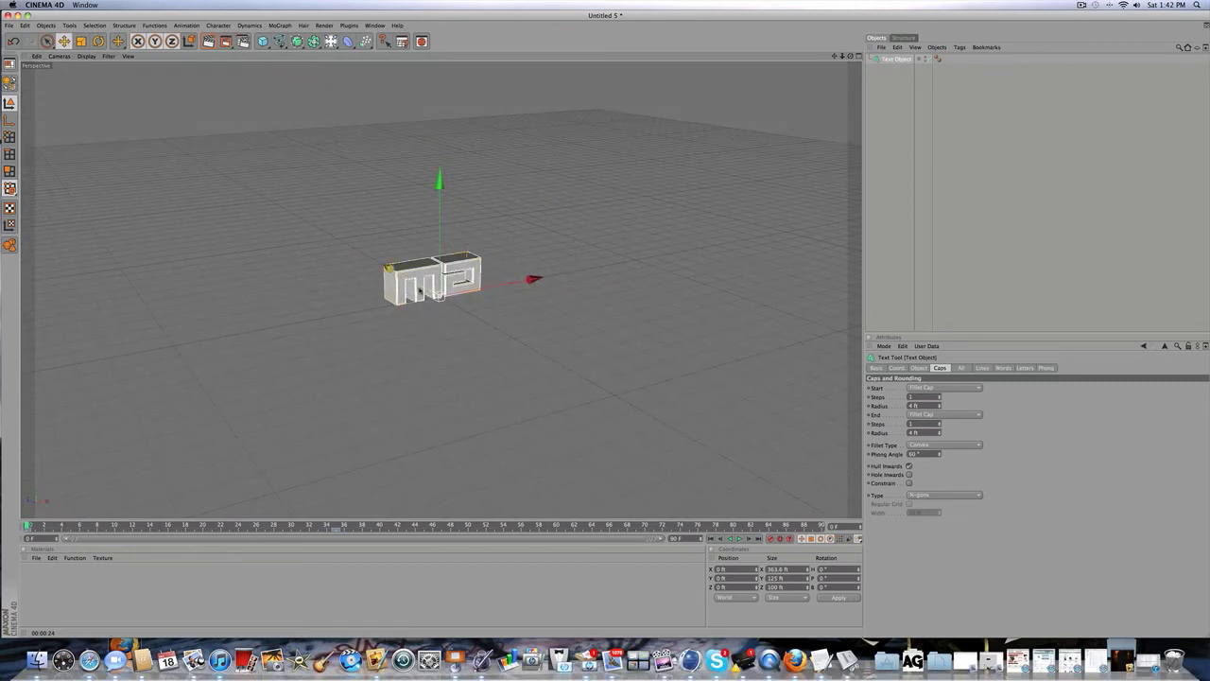
alt+drag(513, 346, 485, 330)
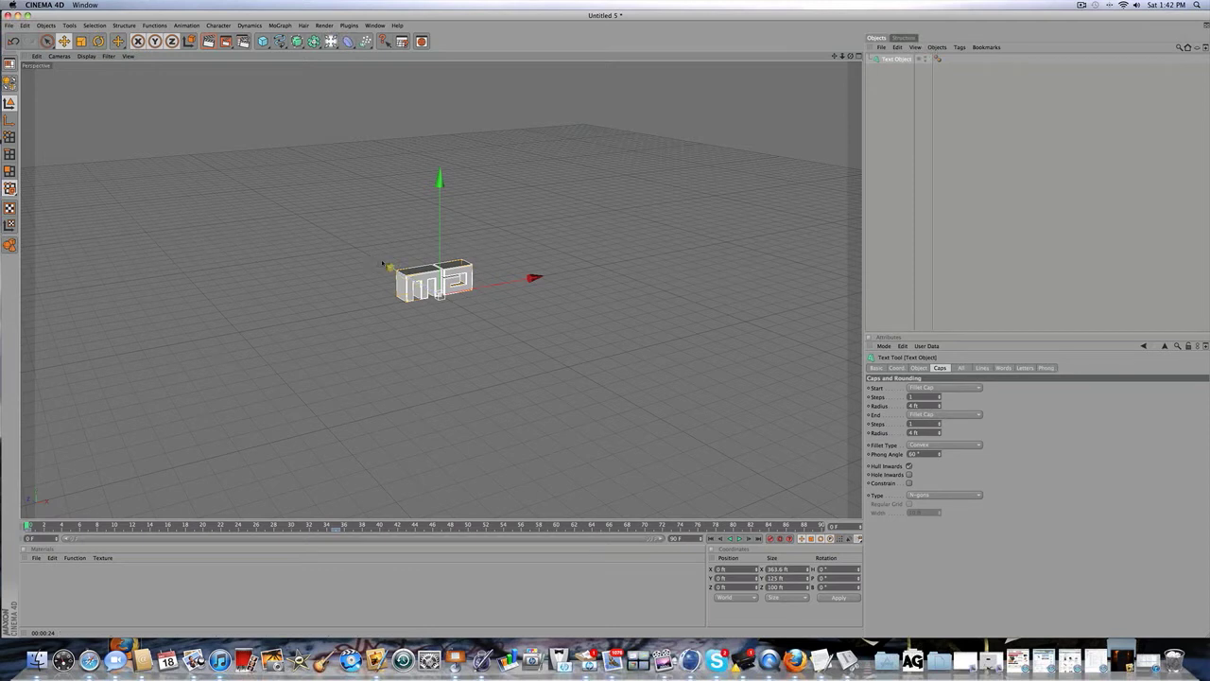
drag(389, 267, 614, 395)
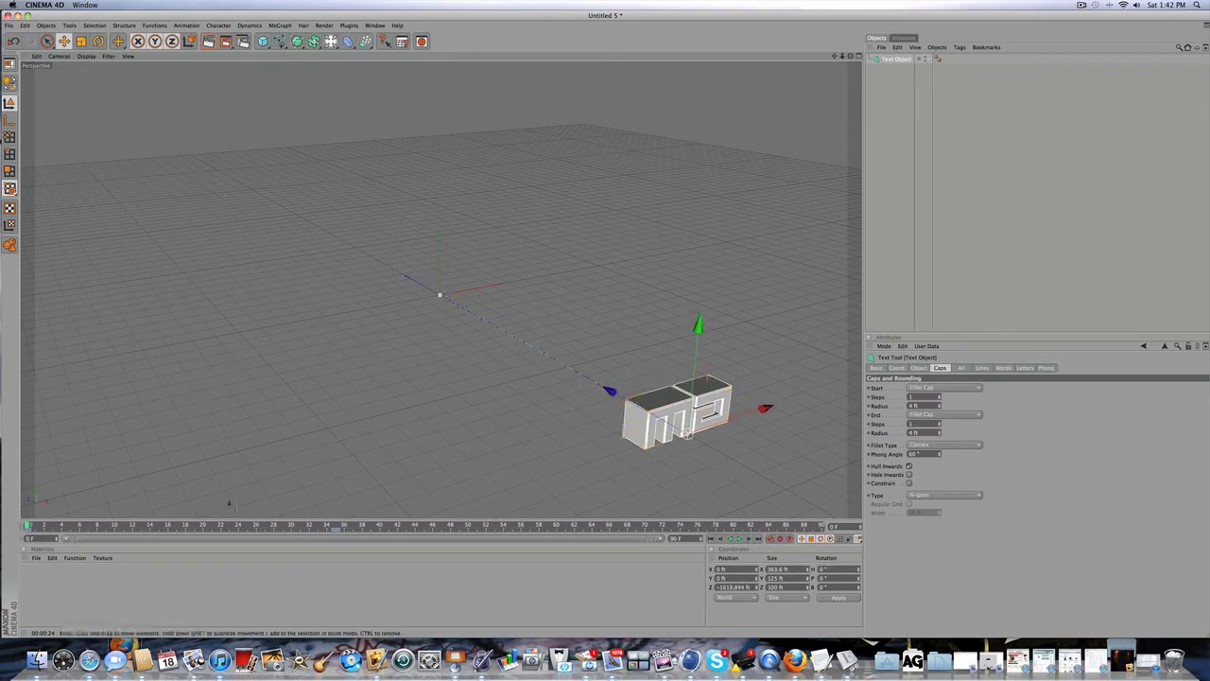
Rotate the text object freely to a tumbled orientation, about 296° heading and -13° pitch, at frame 0.
key(r)
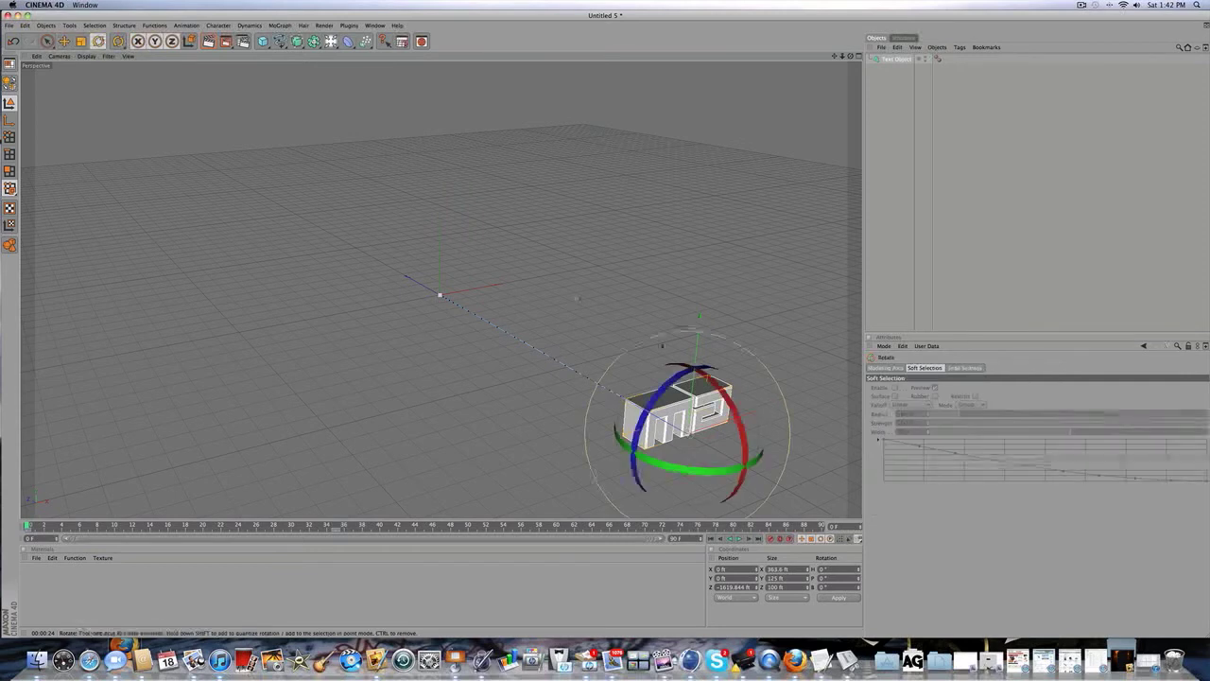
scroll(775, 427, down, 3)
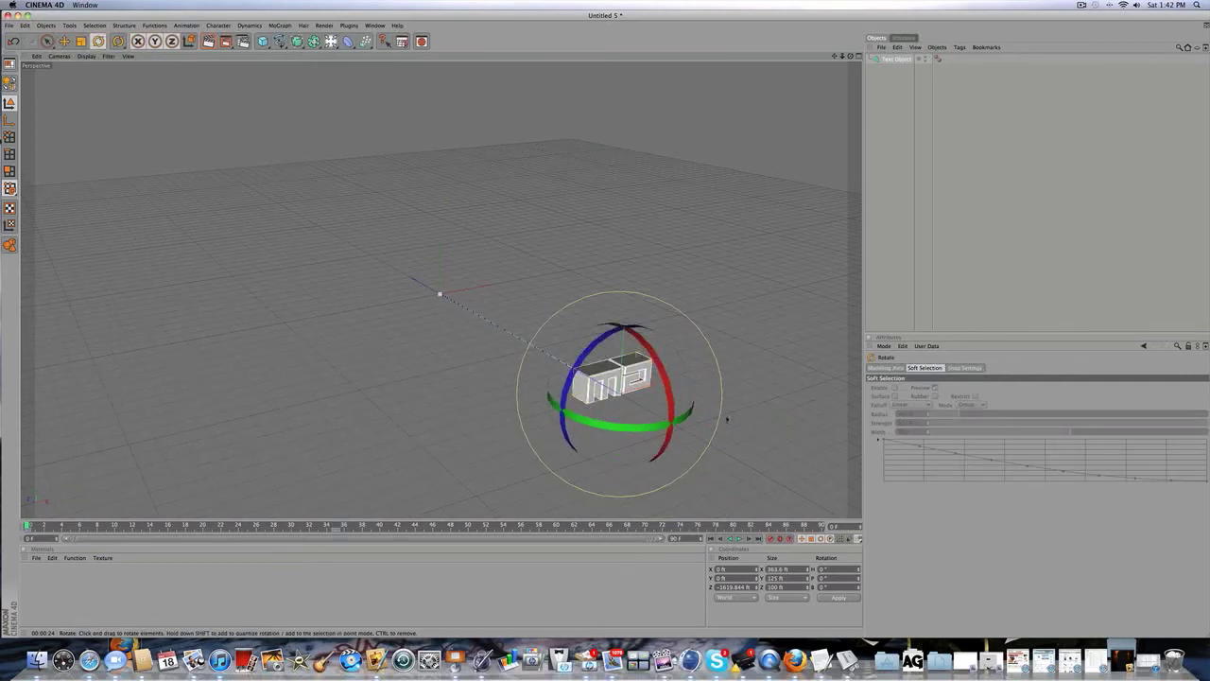
drag(727, 418, 813, 444)
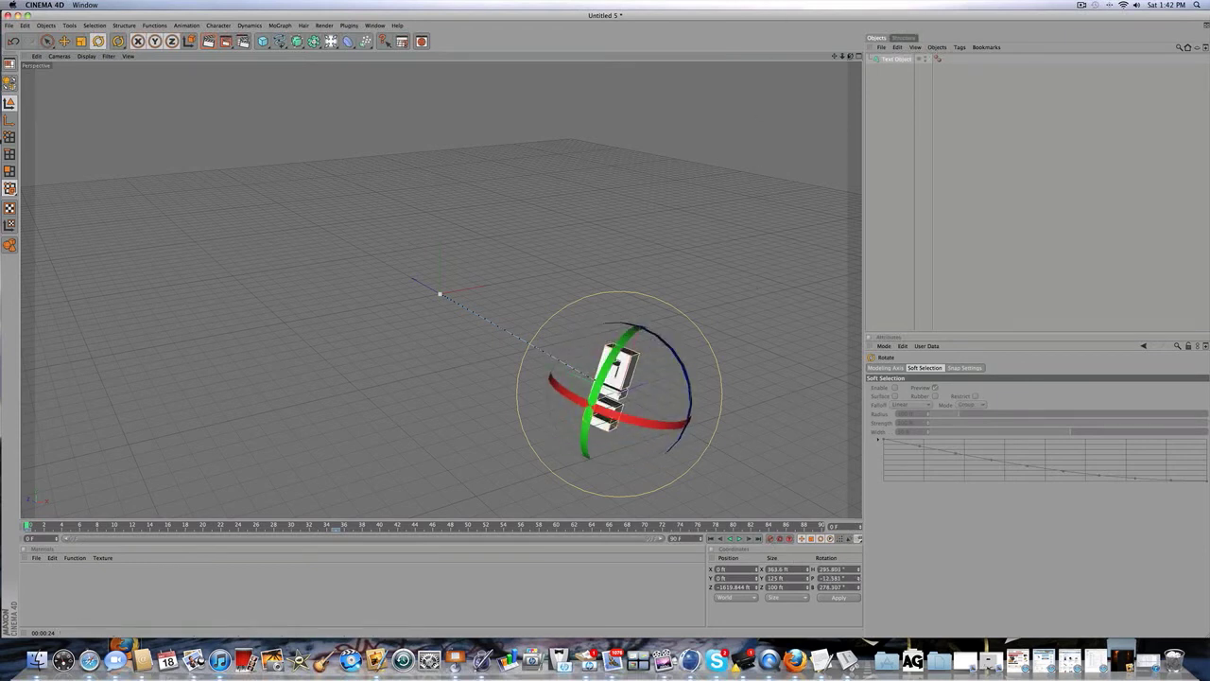
Deselect the text, preview its animation from a front-facing view and return to the first frame.
drag(850, 55, 832, 15)
click(518, 199)
scroll(518, 199, up, 5)
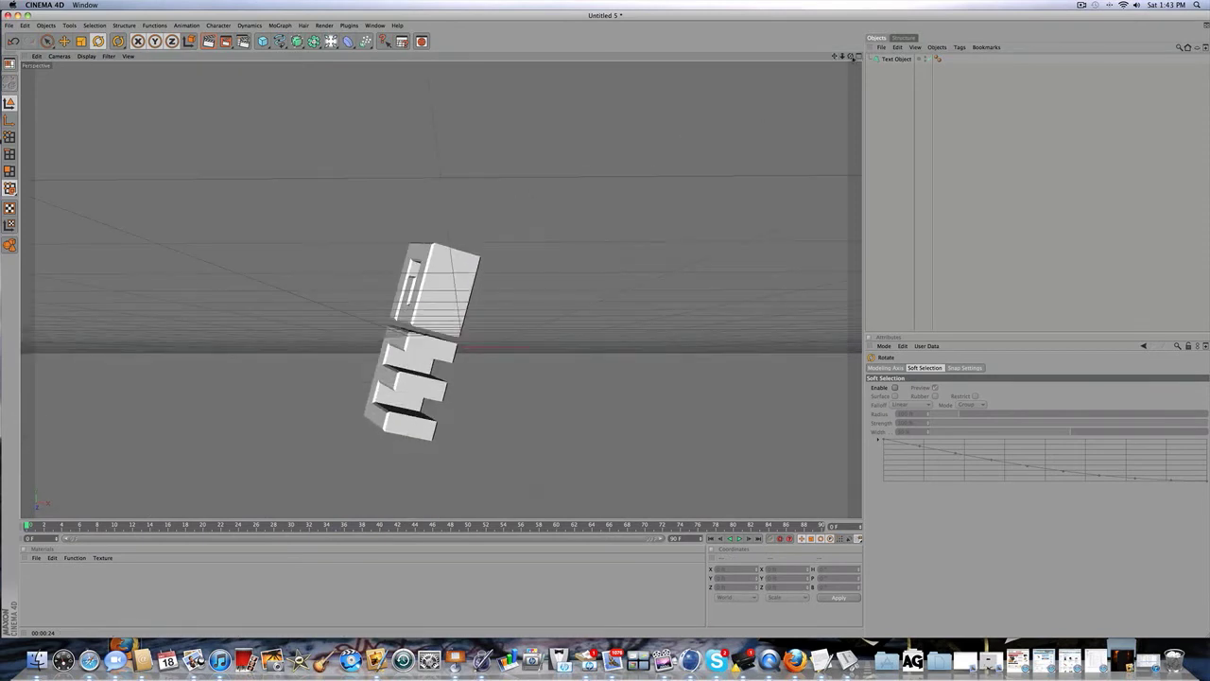
drag(850, 57, 830, 40)
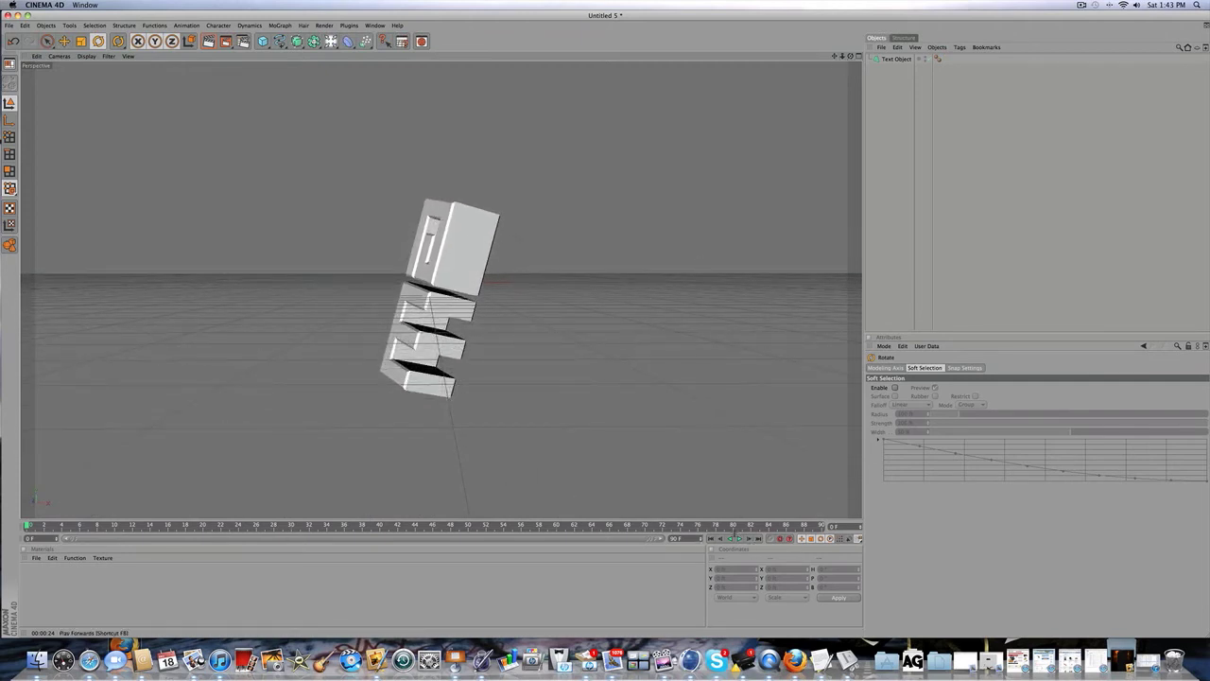
click(740, 537)
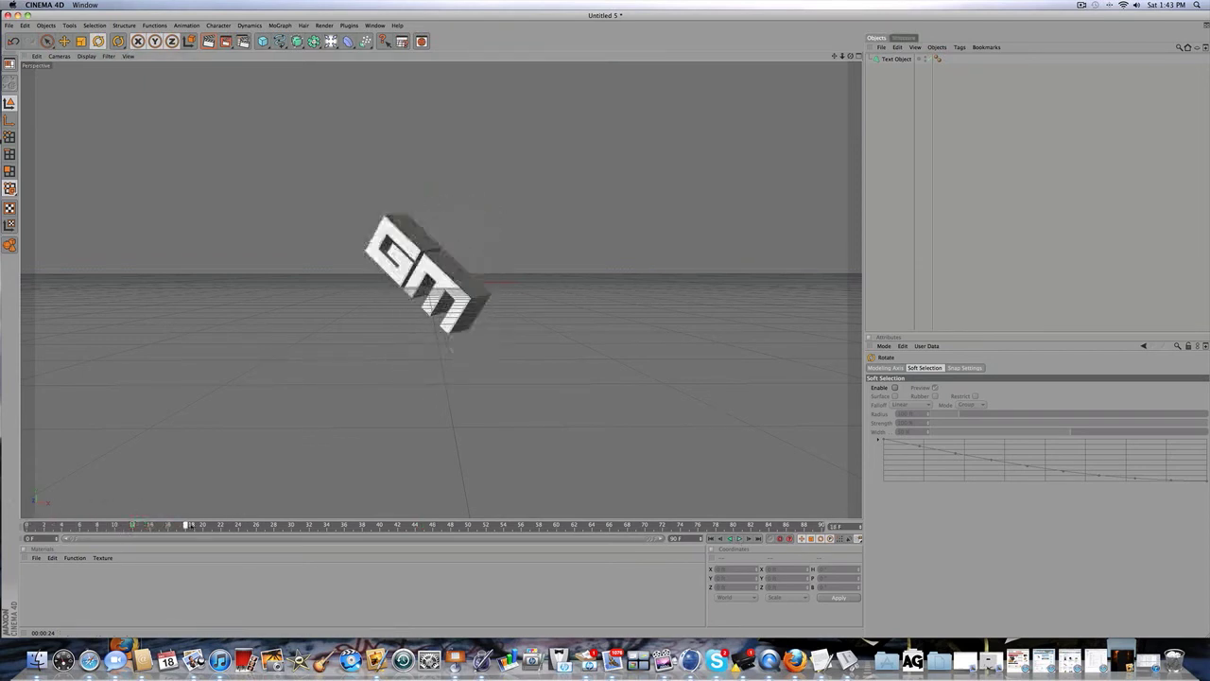
click(711, 538)
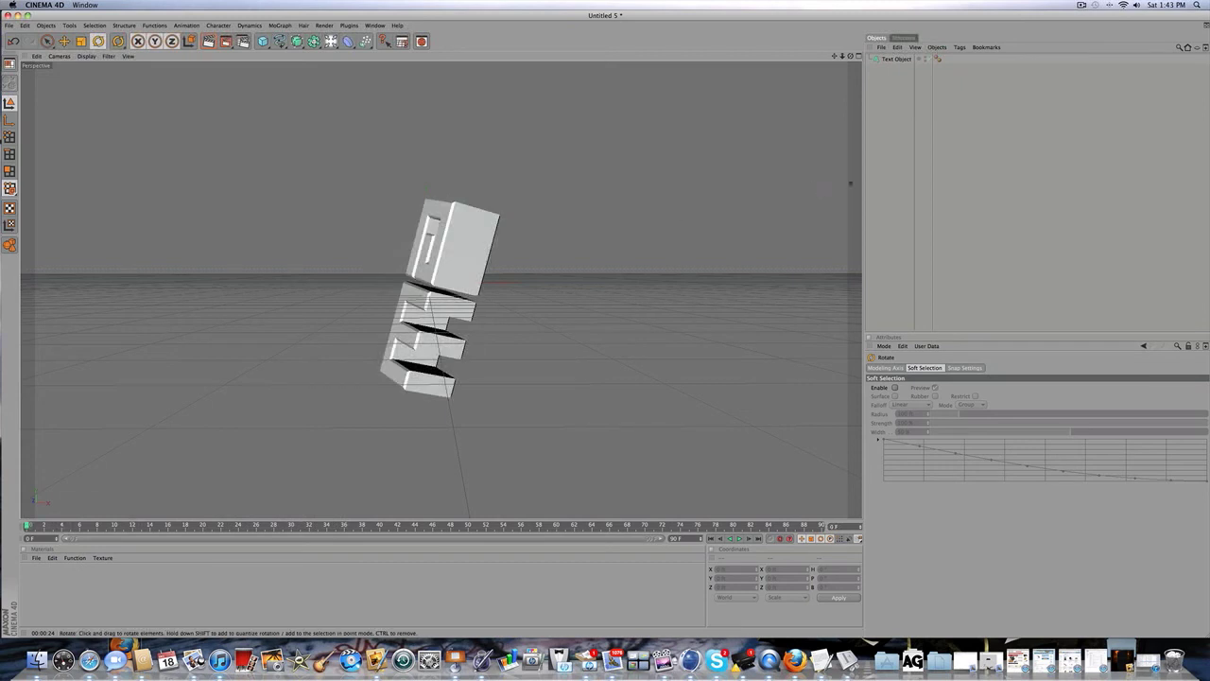
Add a Motion Blur tag to the text object and show the tag's properties.
click(894, 59)
right_click(893, 61)
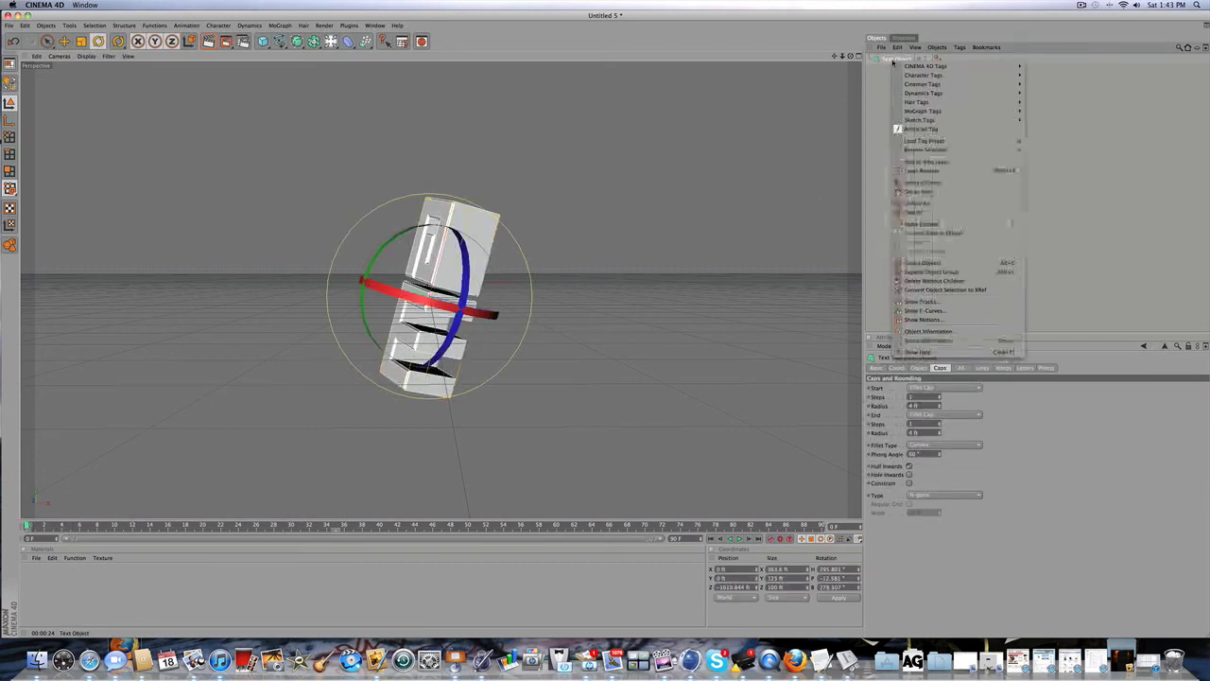
mouse_move(905, 66)
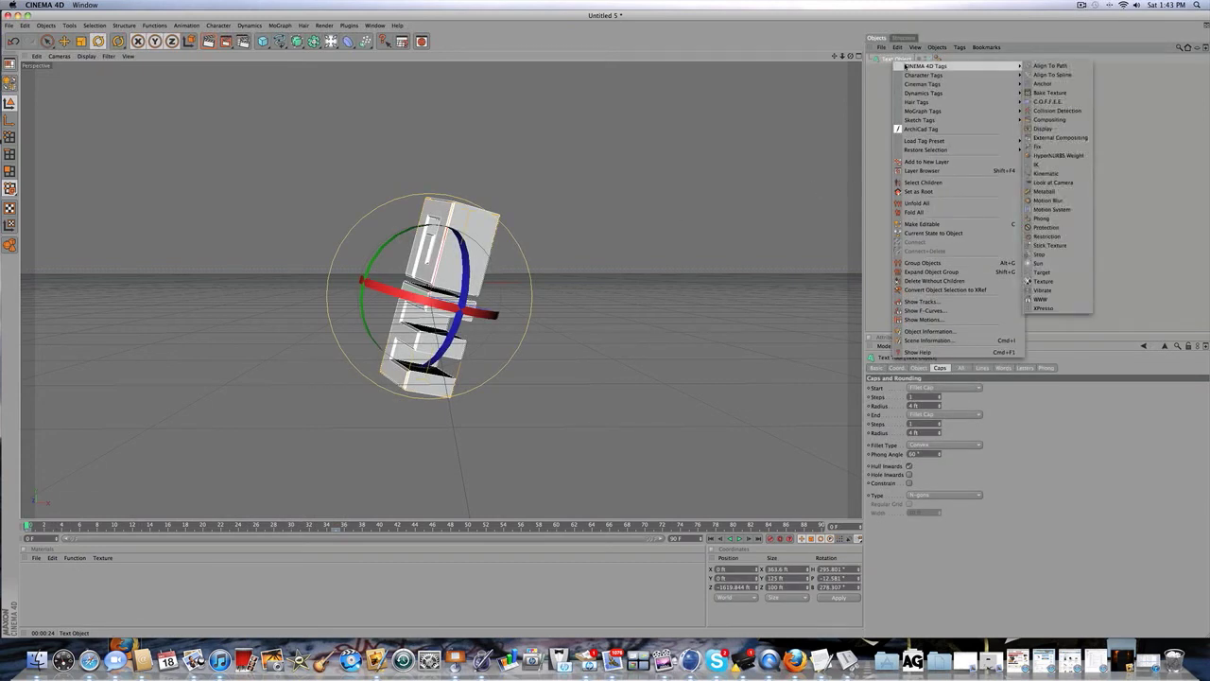
click(1047, 201)
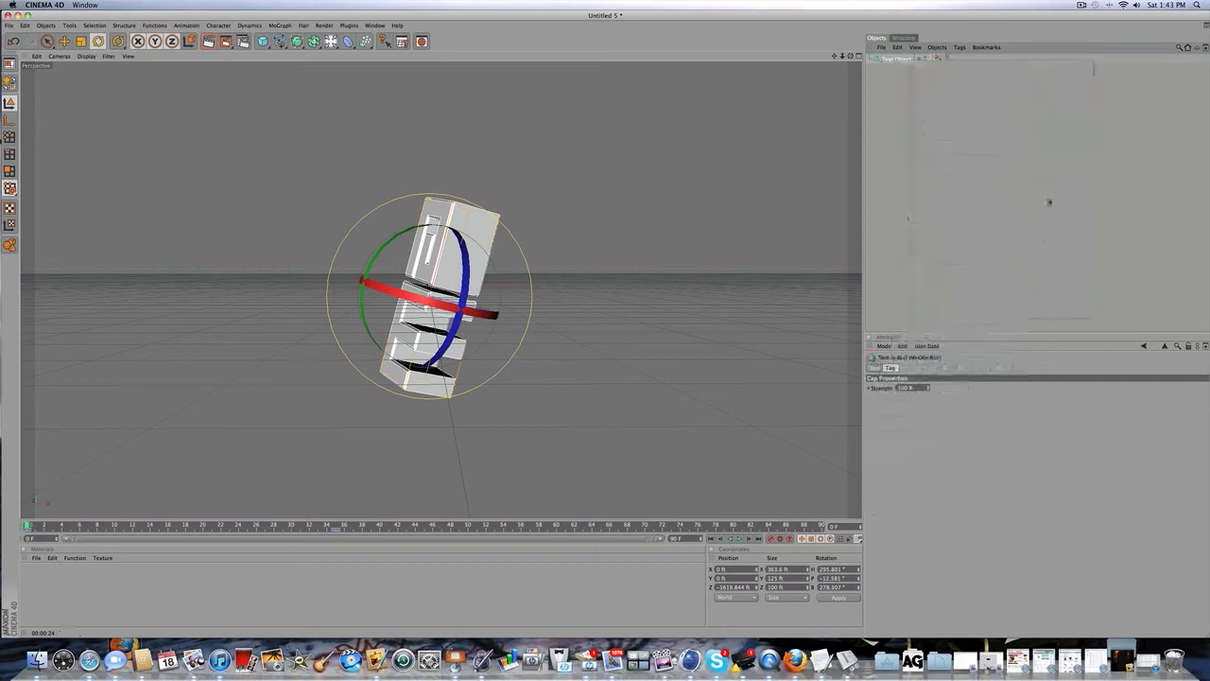
click(1049, 202)
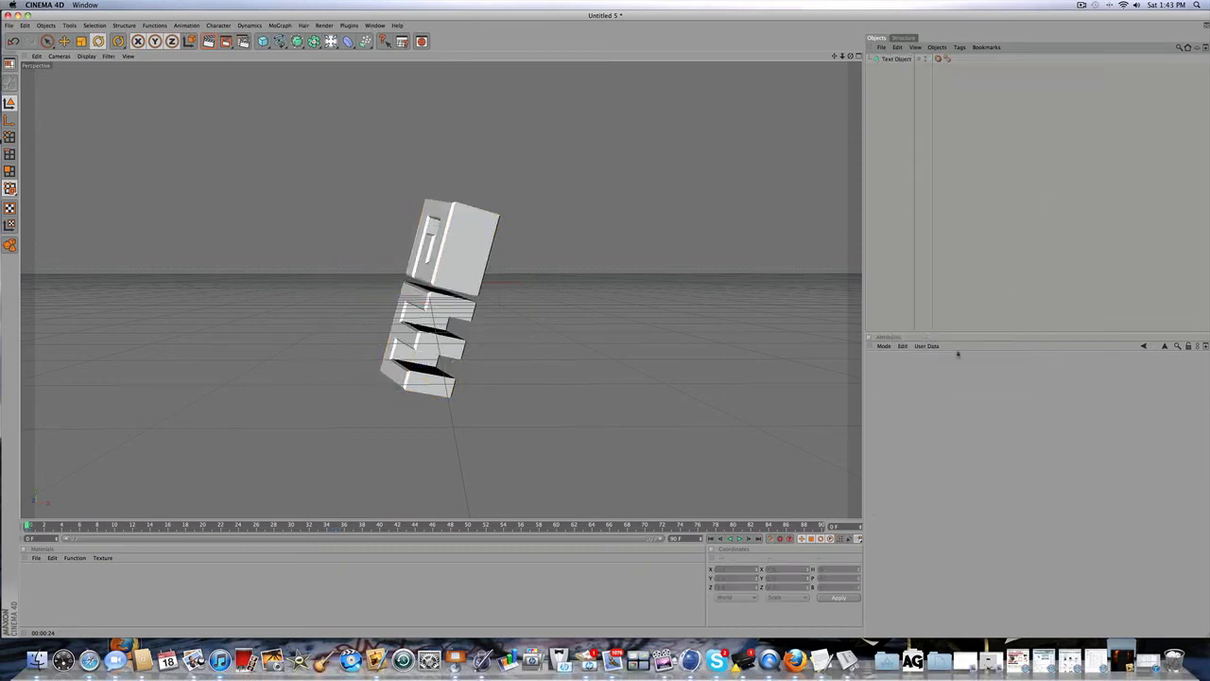
click(938, 58)
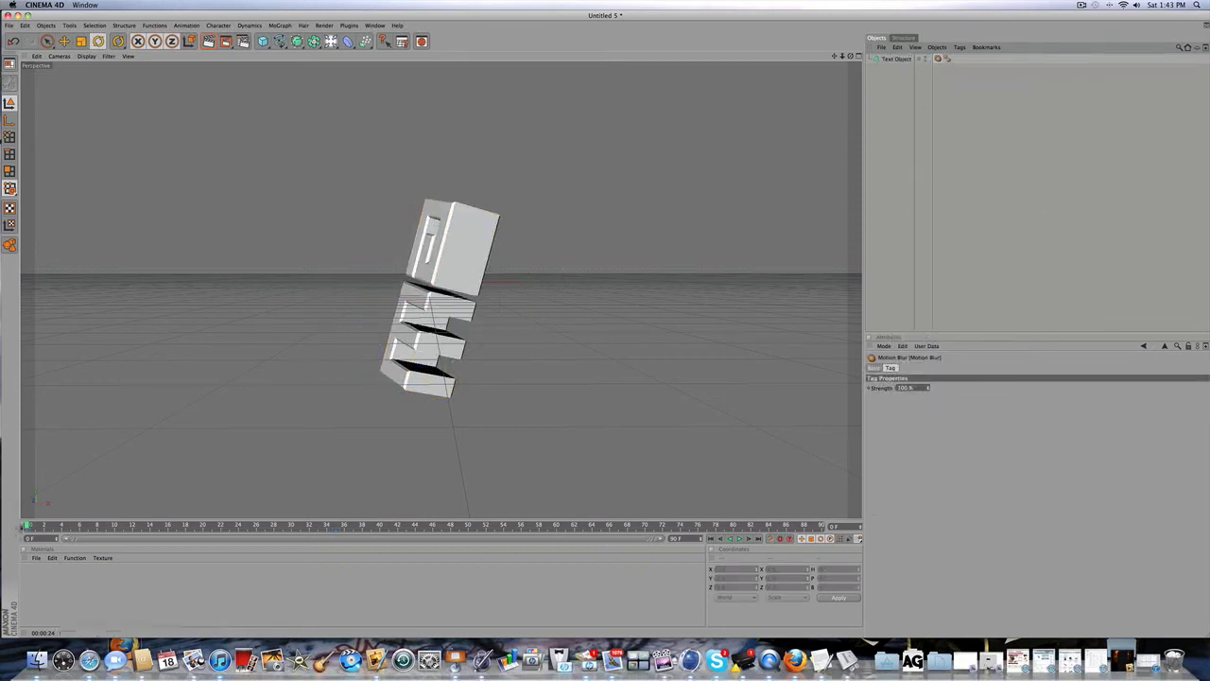
Shorten the timeline range to end at frame 35 and render the view at that frame.
drag(26, 526, 343, 462)
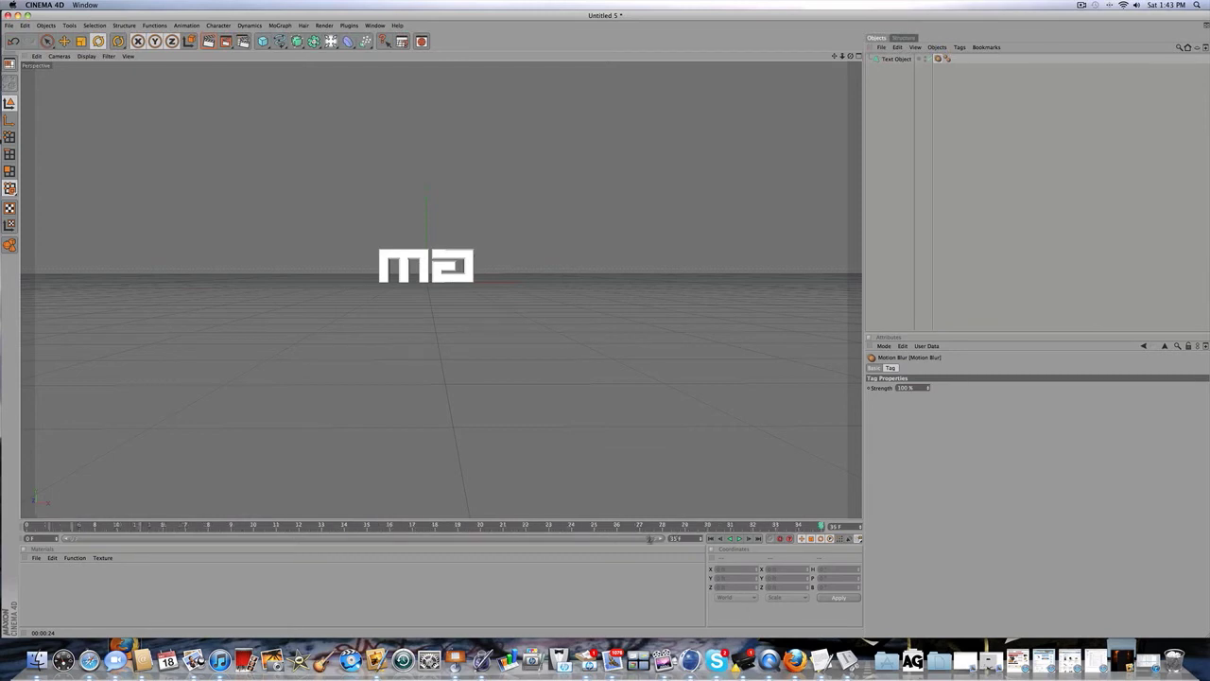
click(208, 41)
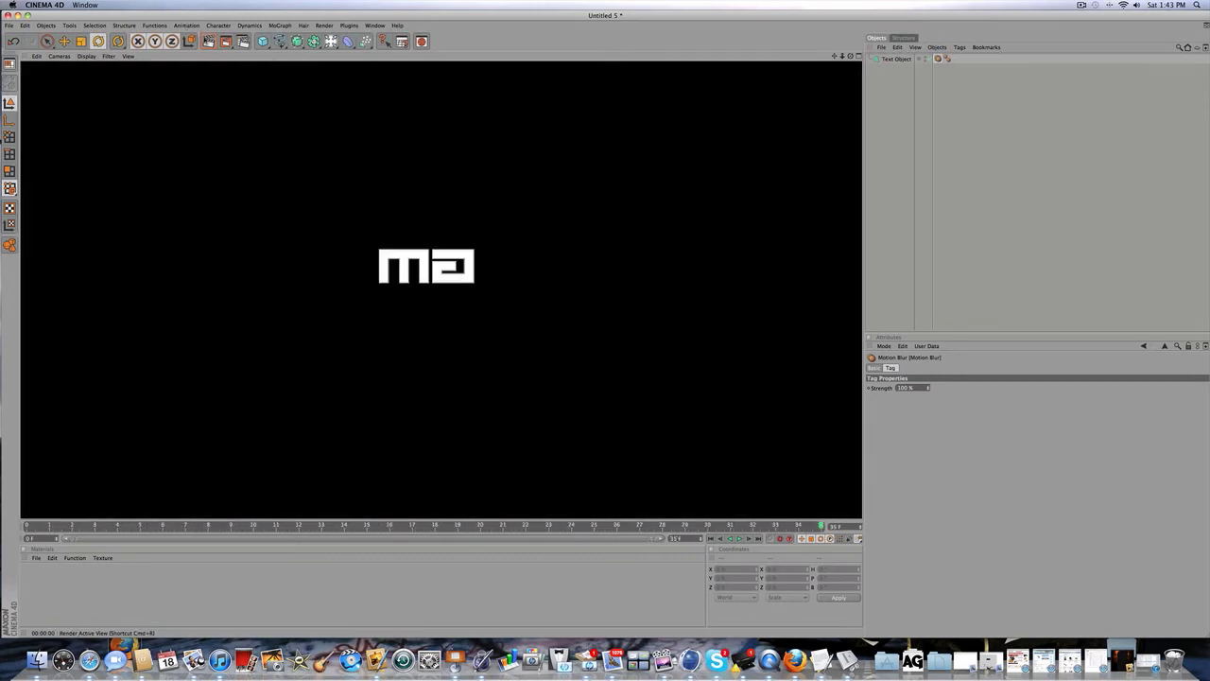
Return to frame 0 and render the animation to an enlarged Picture Viewer, continuing without an output file name.
drag(673, 527, 26, 526)
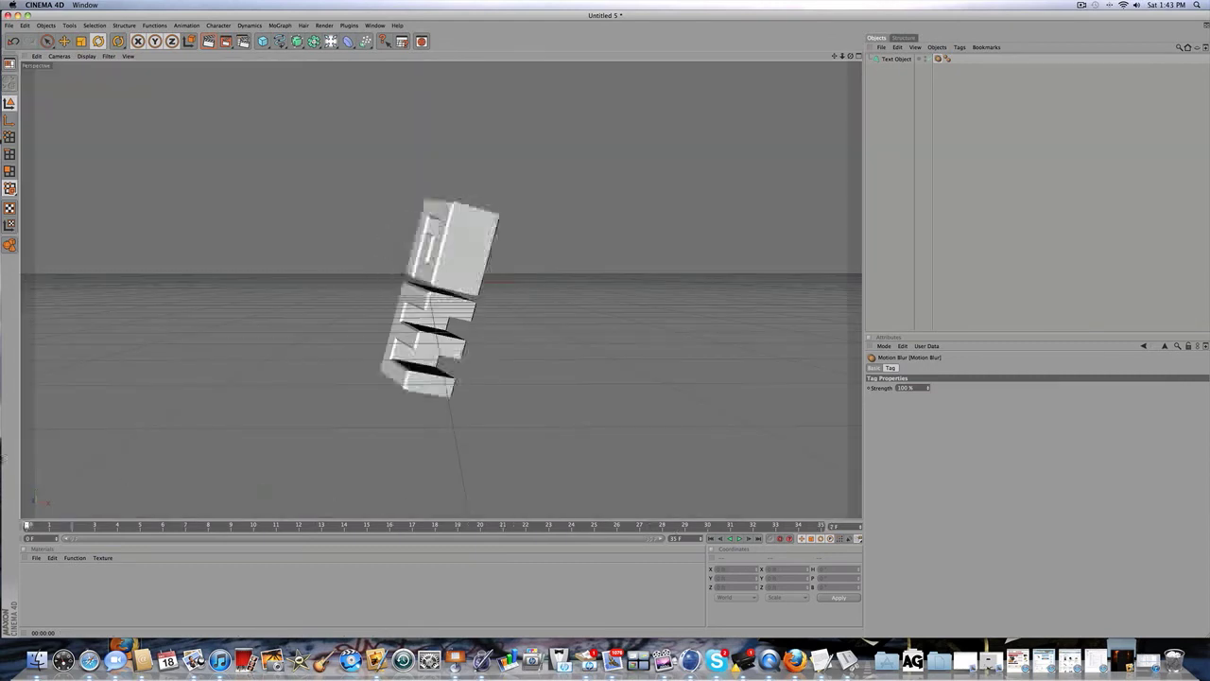
click(225, 42)
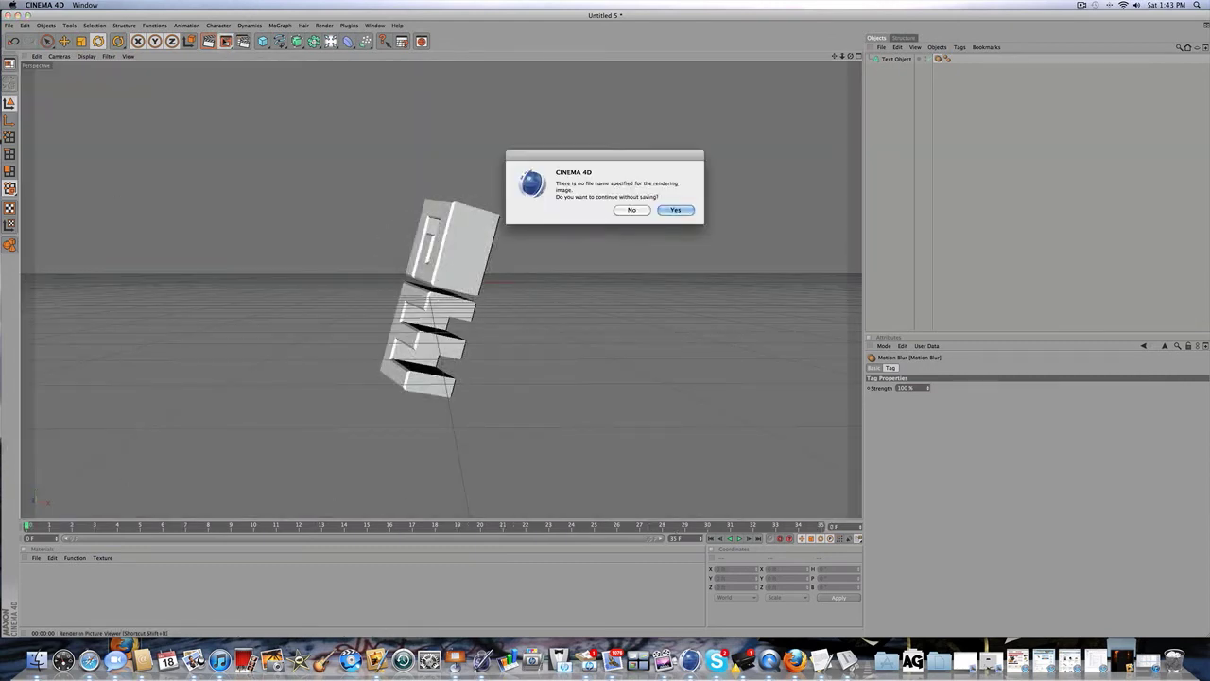
click(674, 210)
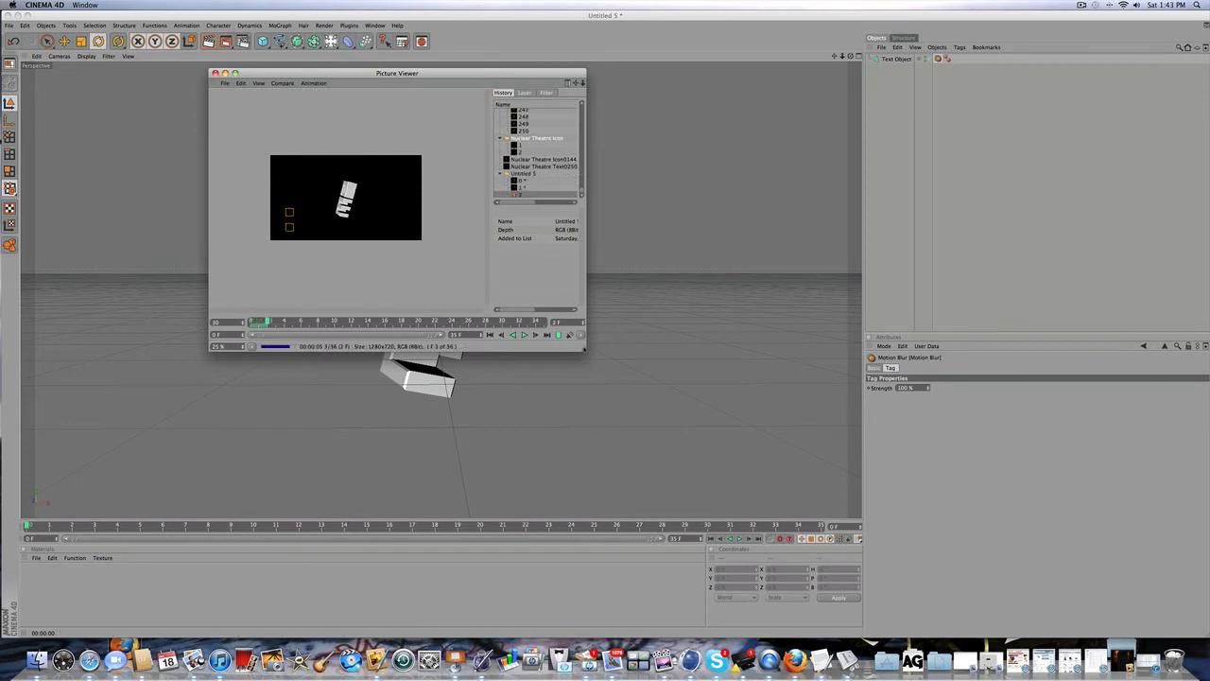
drag(589, 353, 912, 583)
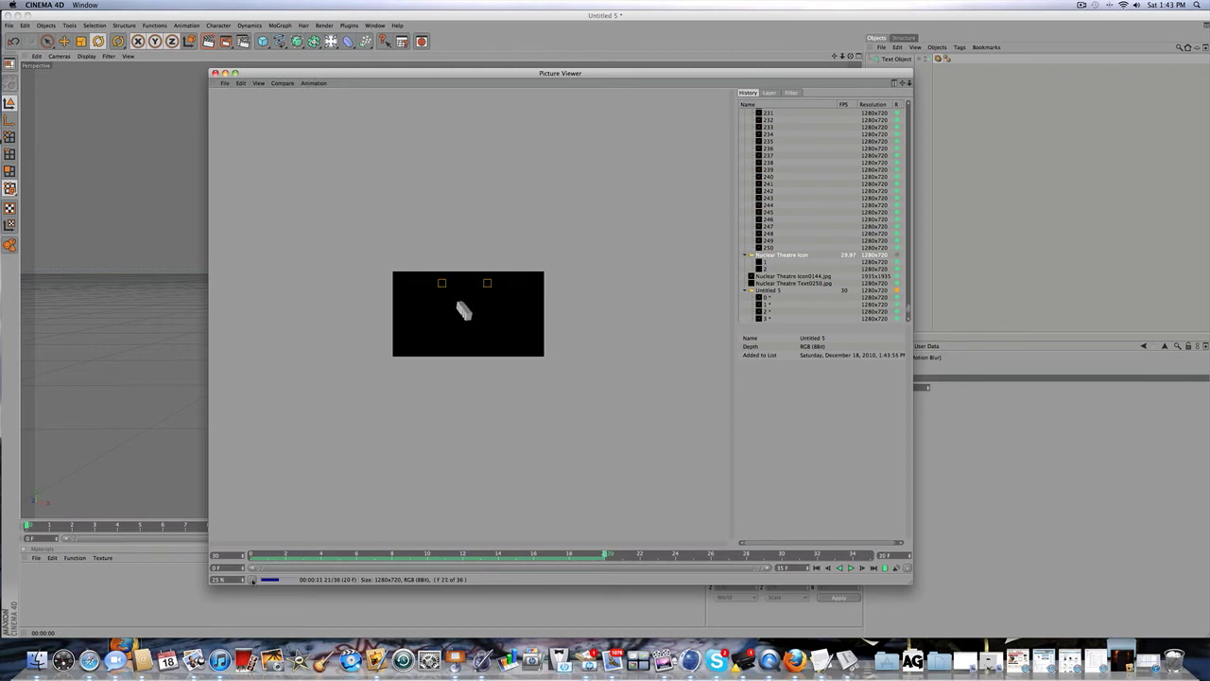
scroll(760, 262, down, 7)
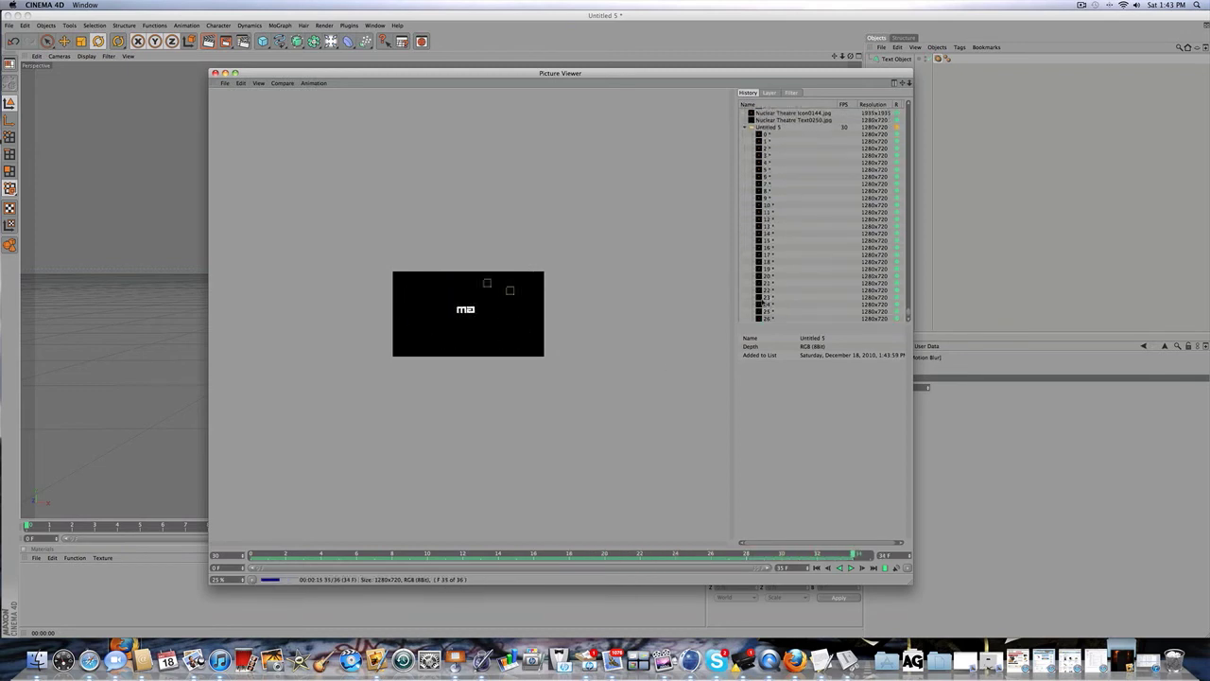
scroll(763, 302, down, 3)
scroll(624, 373, down, 3)
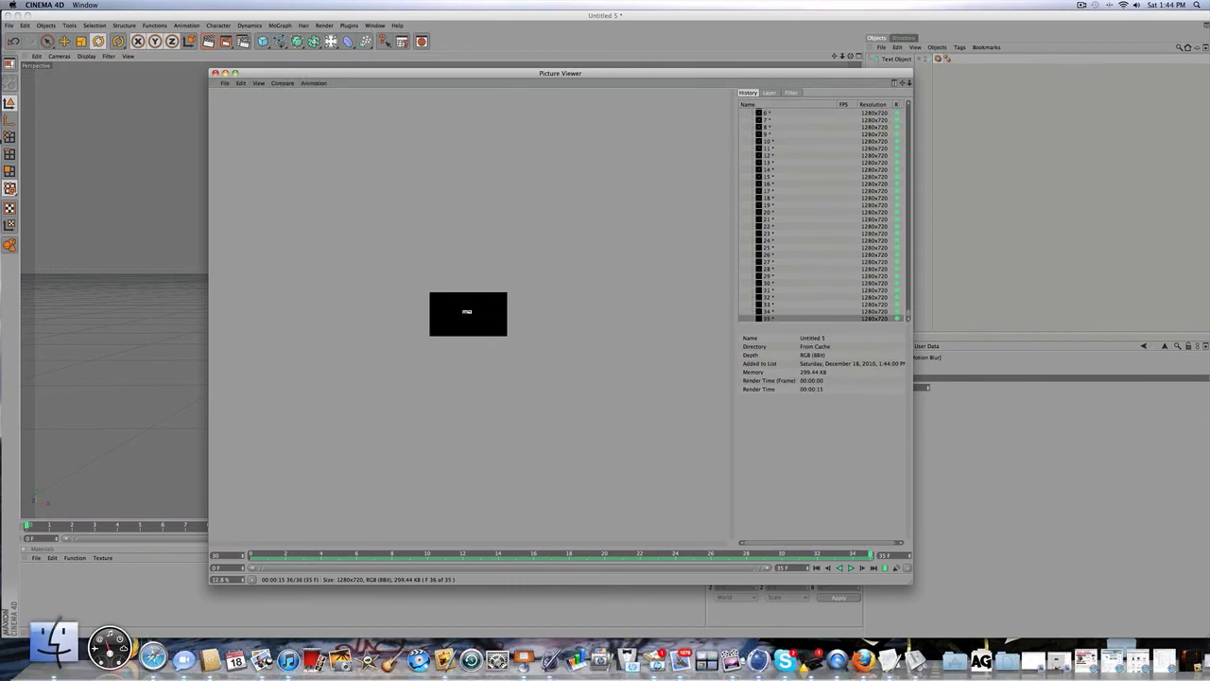
Save the rendered animation from the Picture Viewer to the Desktop as "Motion Blur".
click(55, 647)
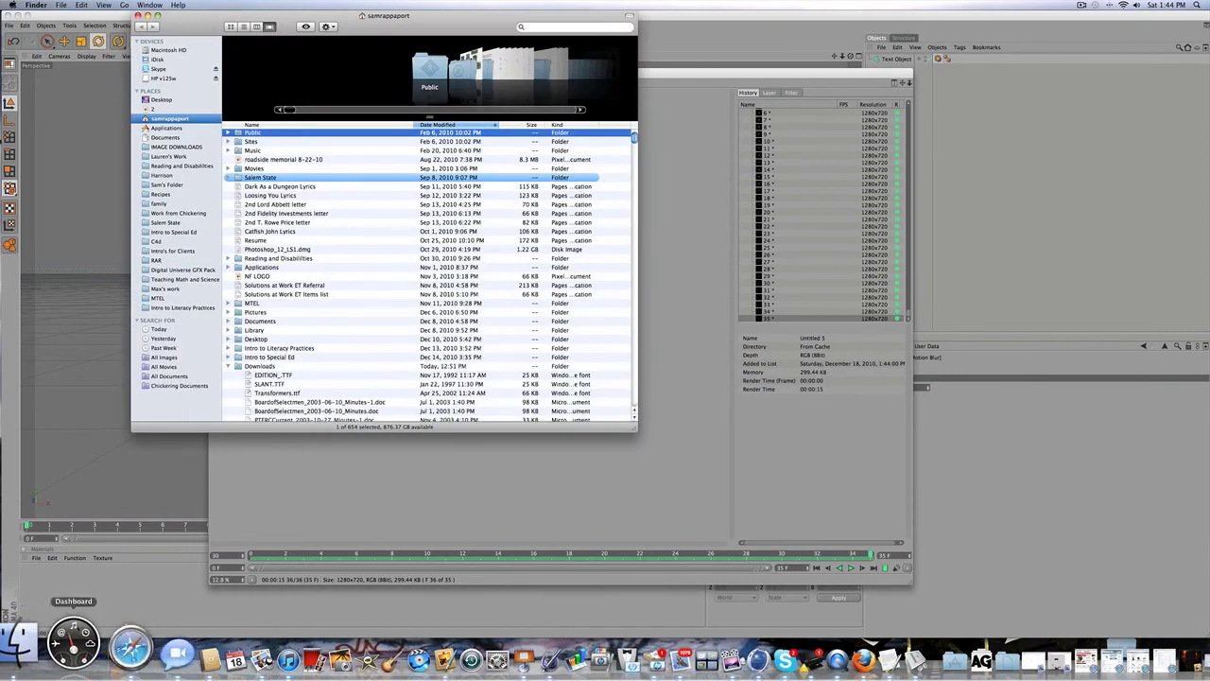
click(649, 414)
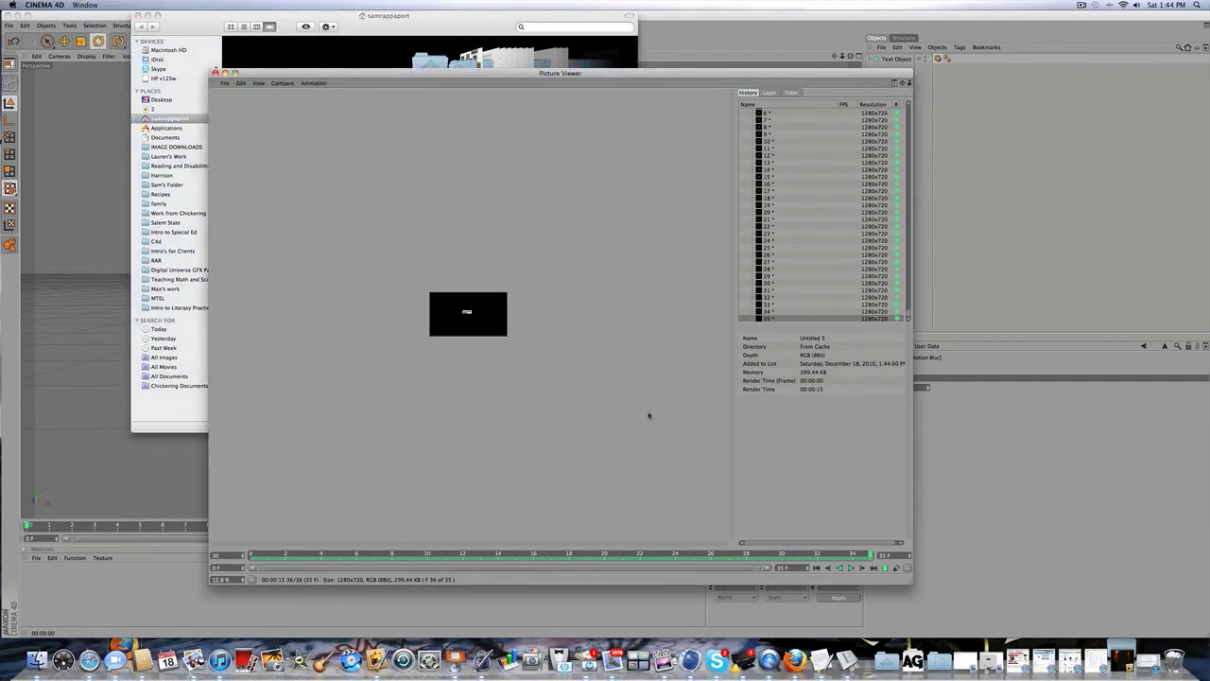
click(225, 83)
click(248, 102)
click(203, 66)
click(279, 106)
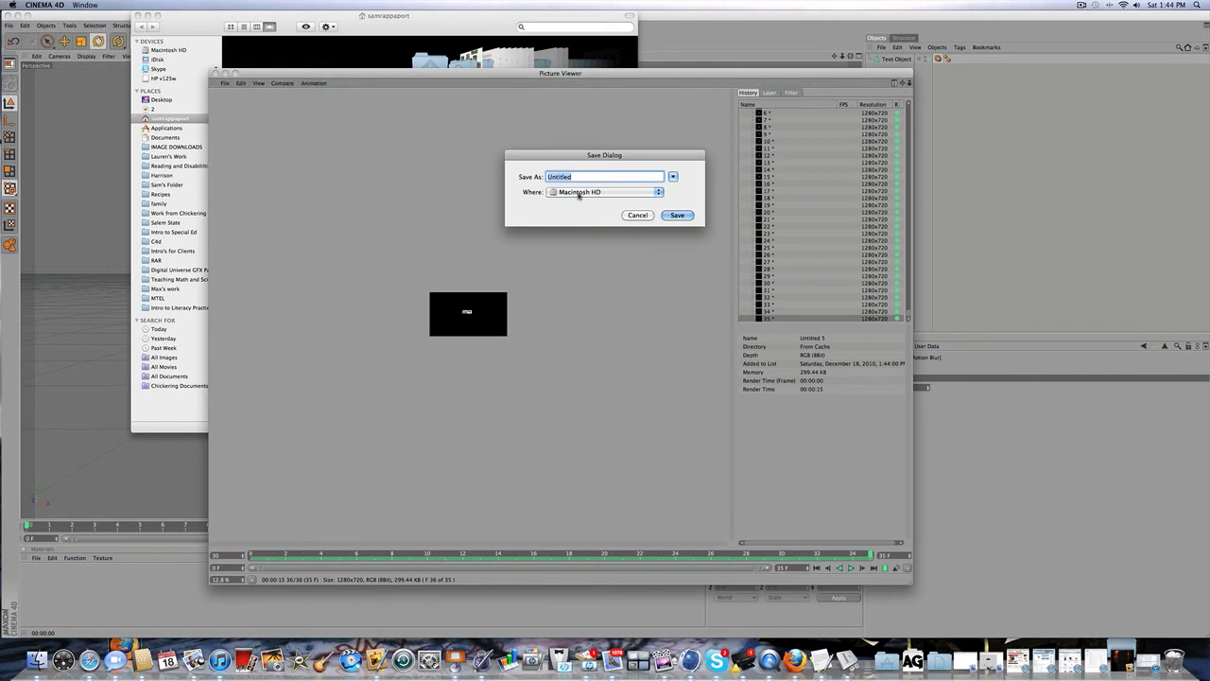
click(579, 192)
click(581, 255)
text(Motion Blur)
key(Return)
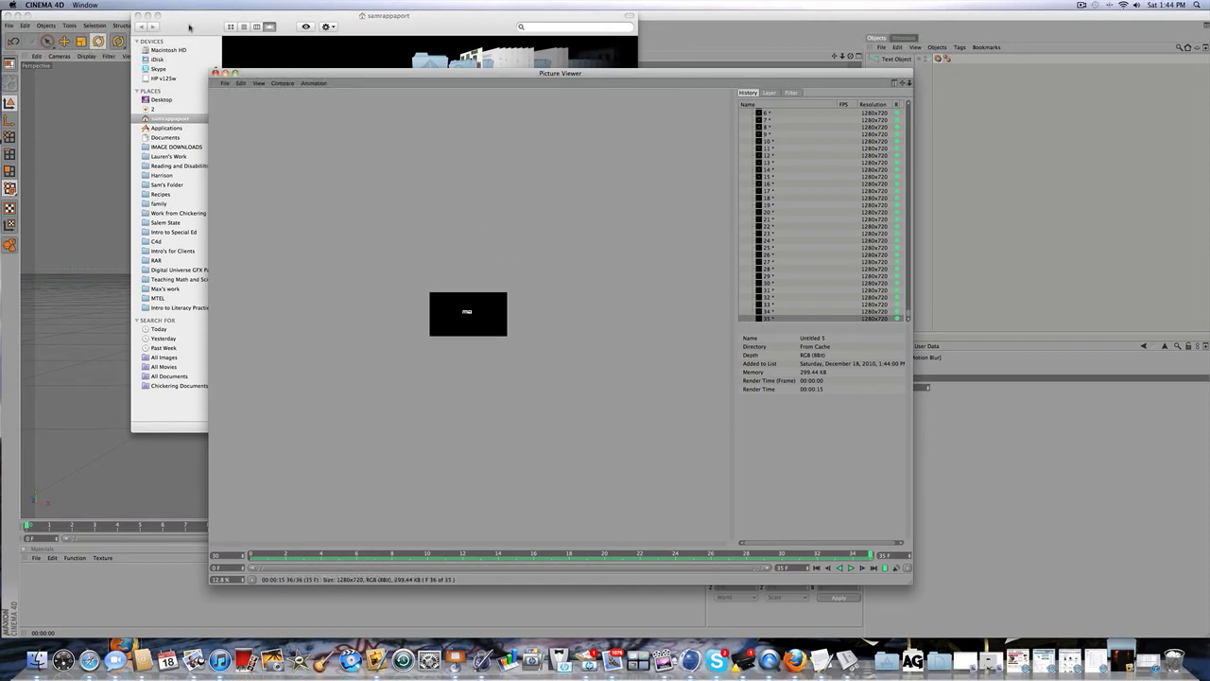
Switch to Finder and open Motion Blur.mov from the Desktop in QuickTime Player.
click(189, 26)
click(162, 100)
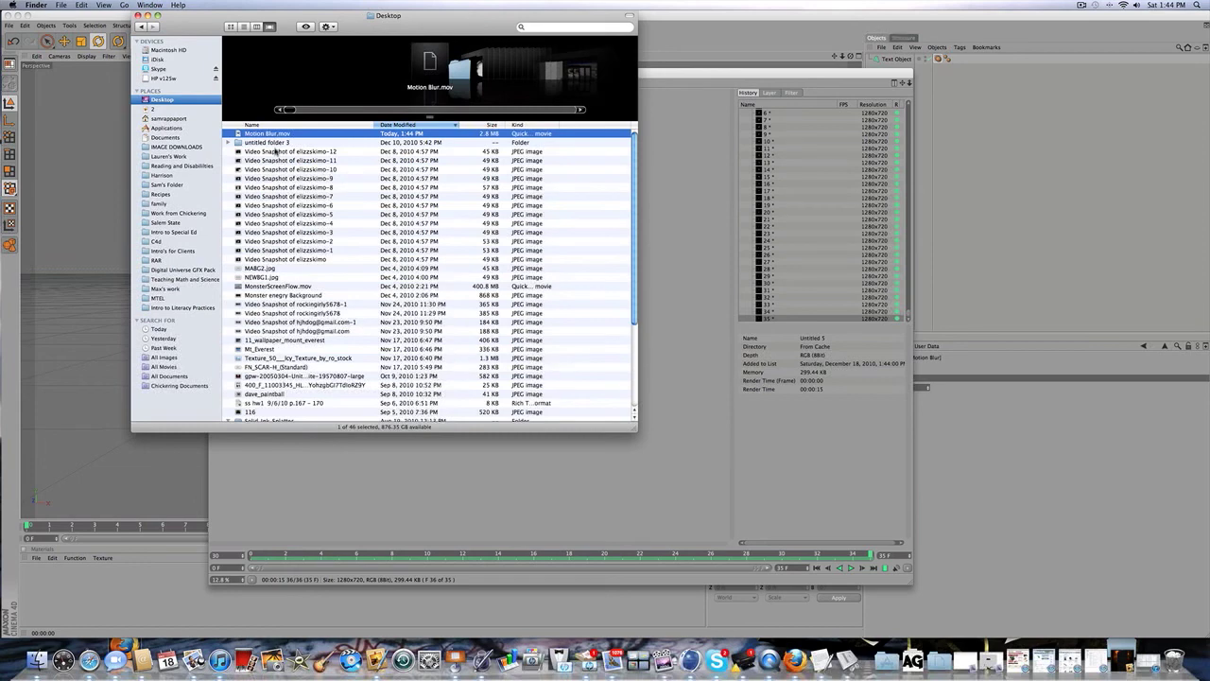
click(275, 151)
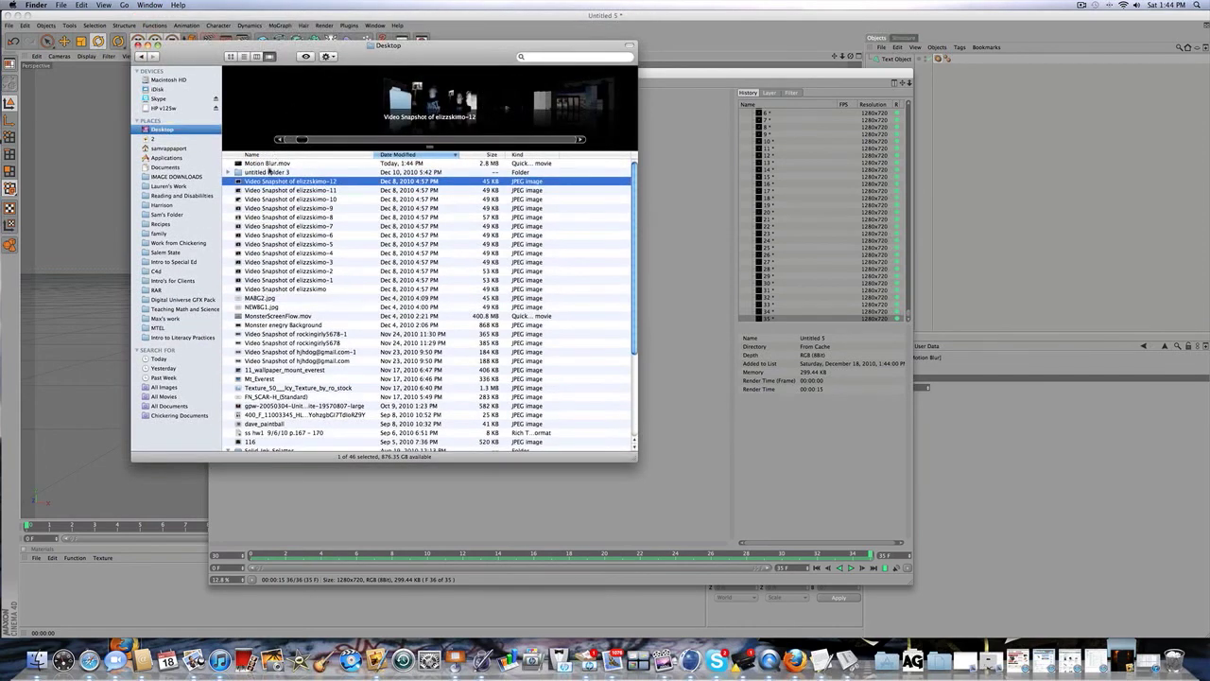
double_click(269, 164)
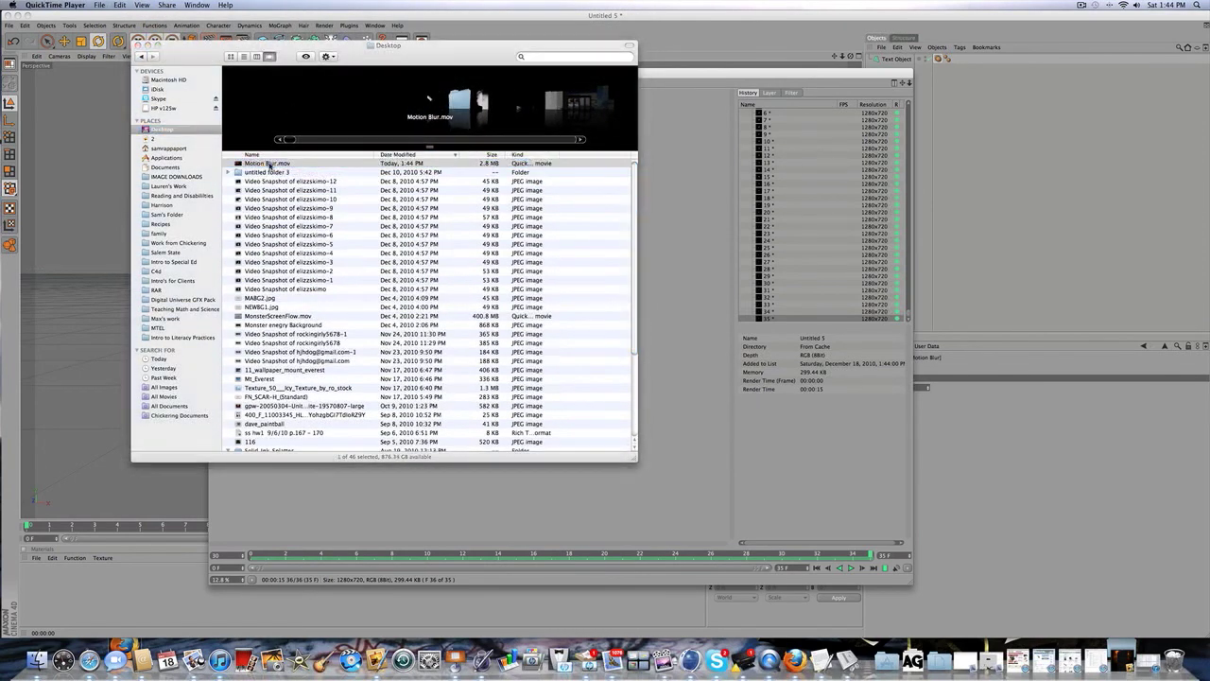
drag(319, 81, 634, 22)
Play and scrub through the Motion Blur.mov movie, then close the movie and Finder windows.
click(653, 300)
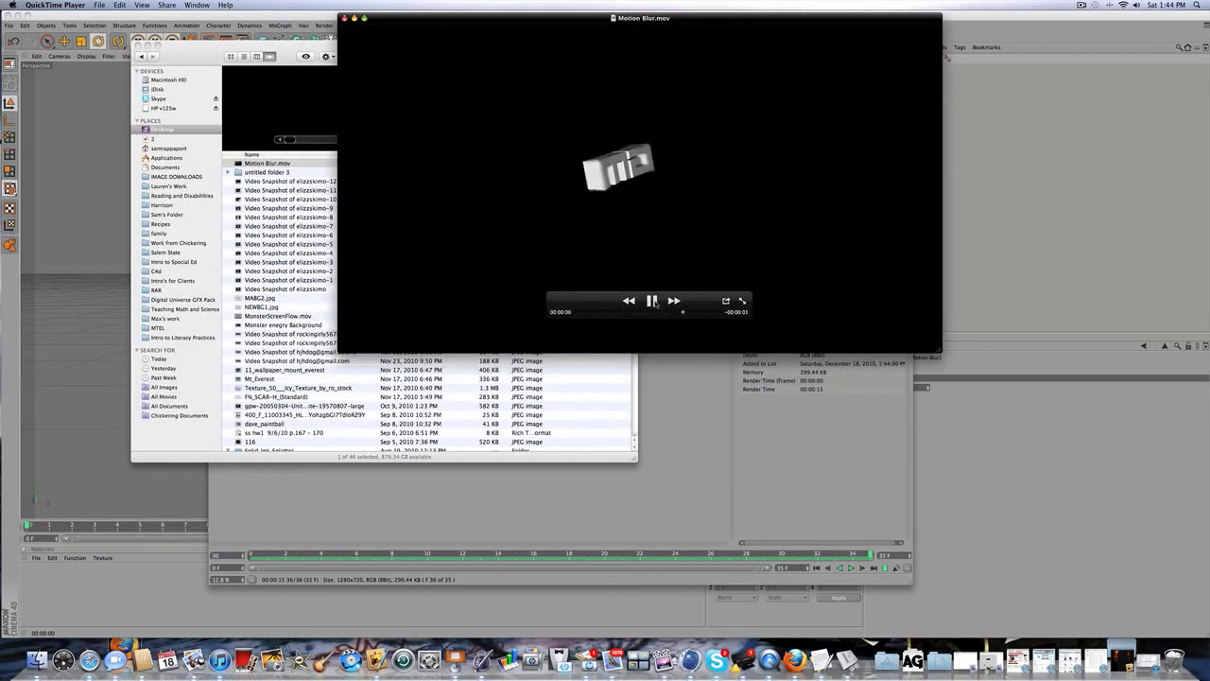
click(652, 301)
click(652, 302)
drag(650, 312, 743, 301)
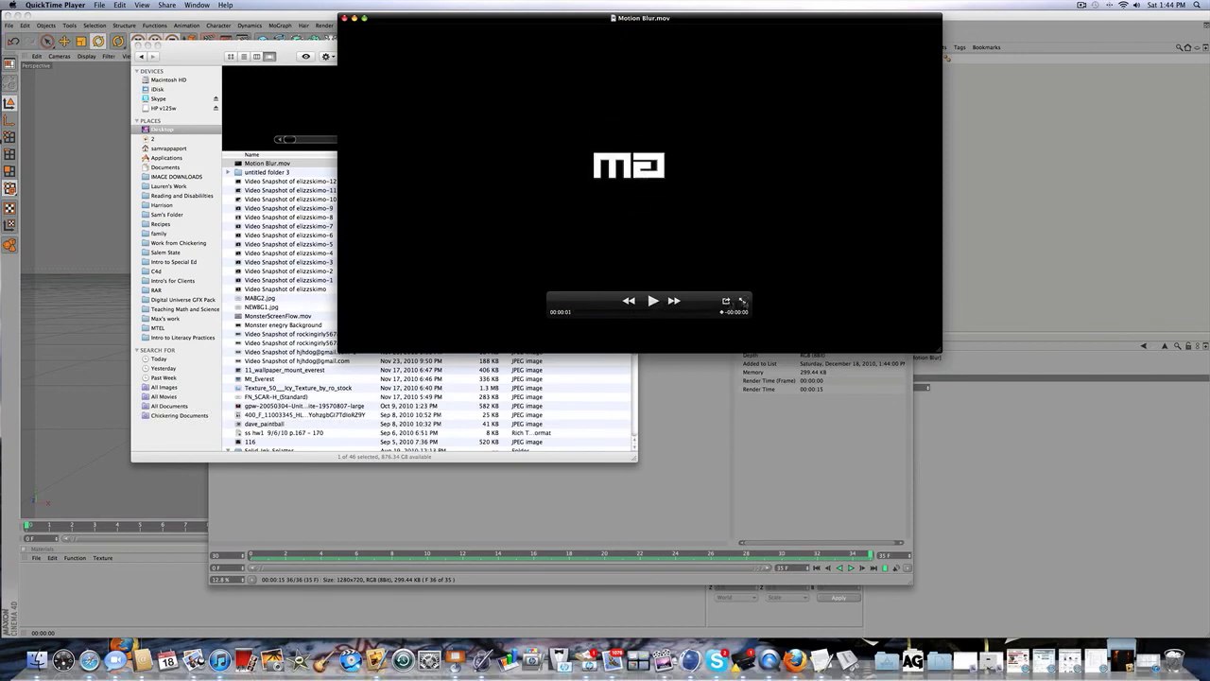
click(344, 18)
click(138, 45)
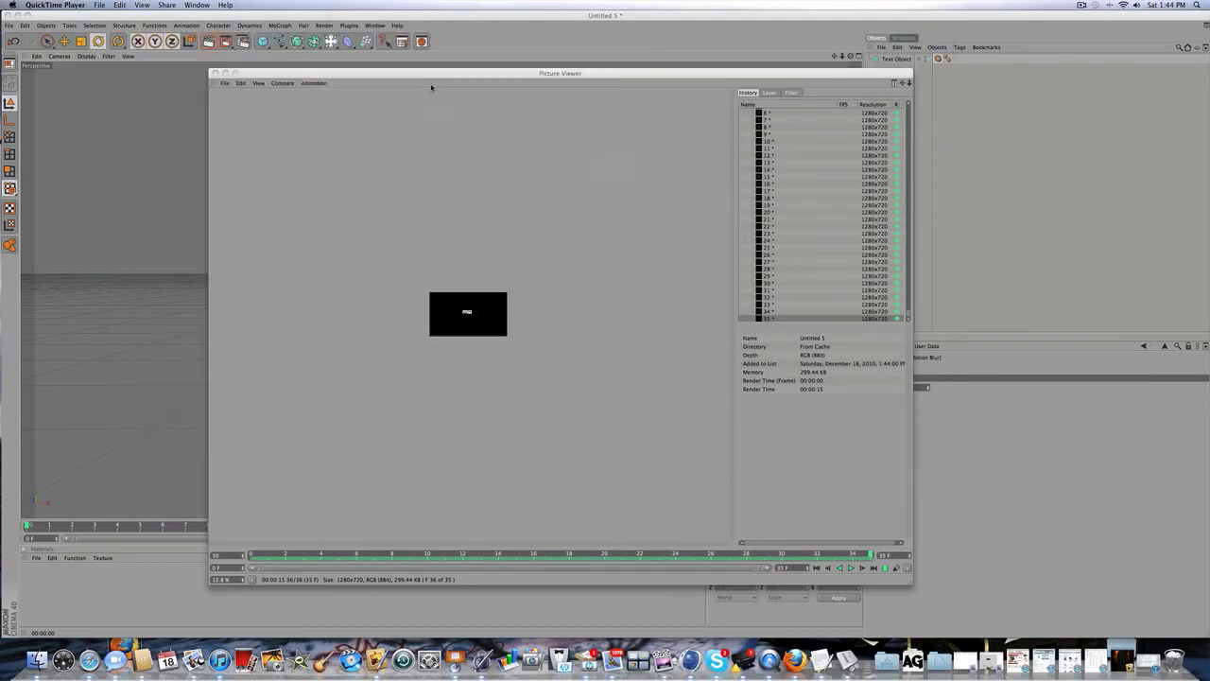
drag(427, 78, 407, 21)
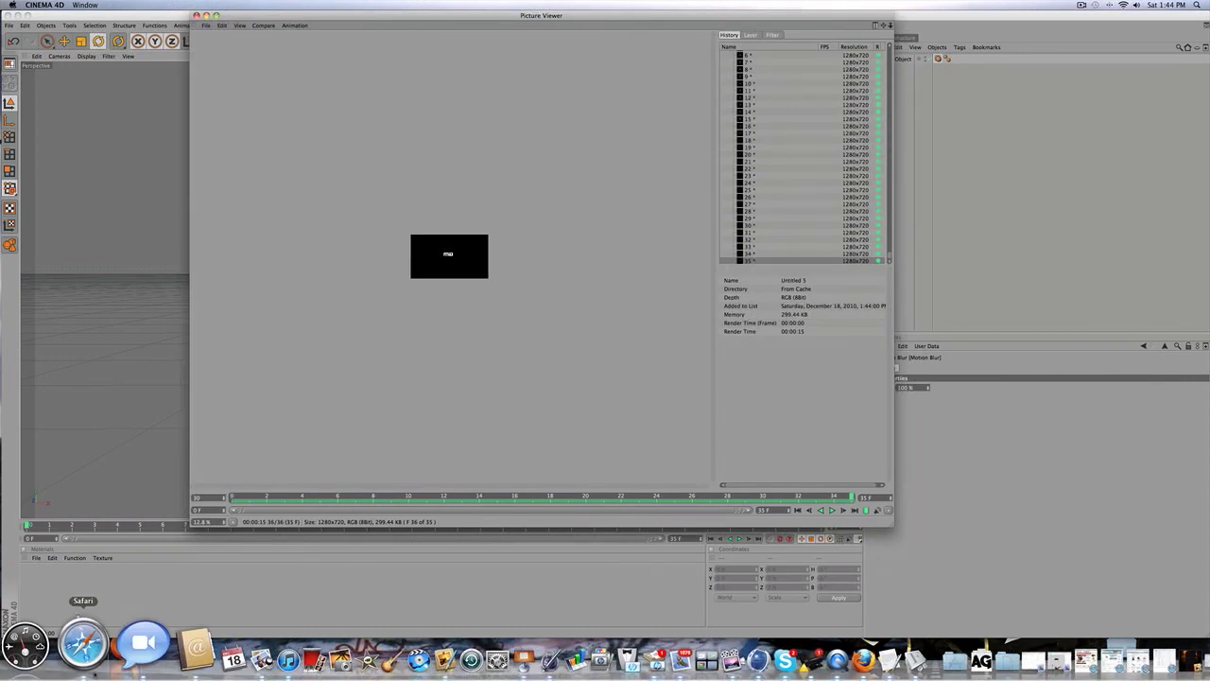
scroll(432, 207, up, 5)
scroll(432, 207, down, 3)
scroll(432, 207, up, 3)
scroll(432, 207, down, 10)
scroll(431, 206, up, 5)
scroll(431, 206, down, 2)
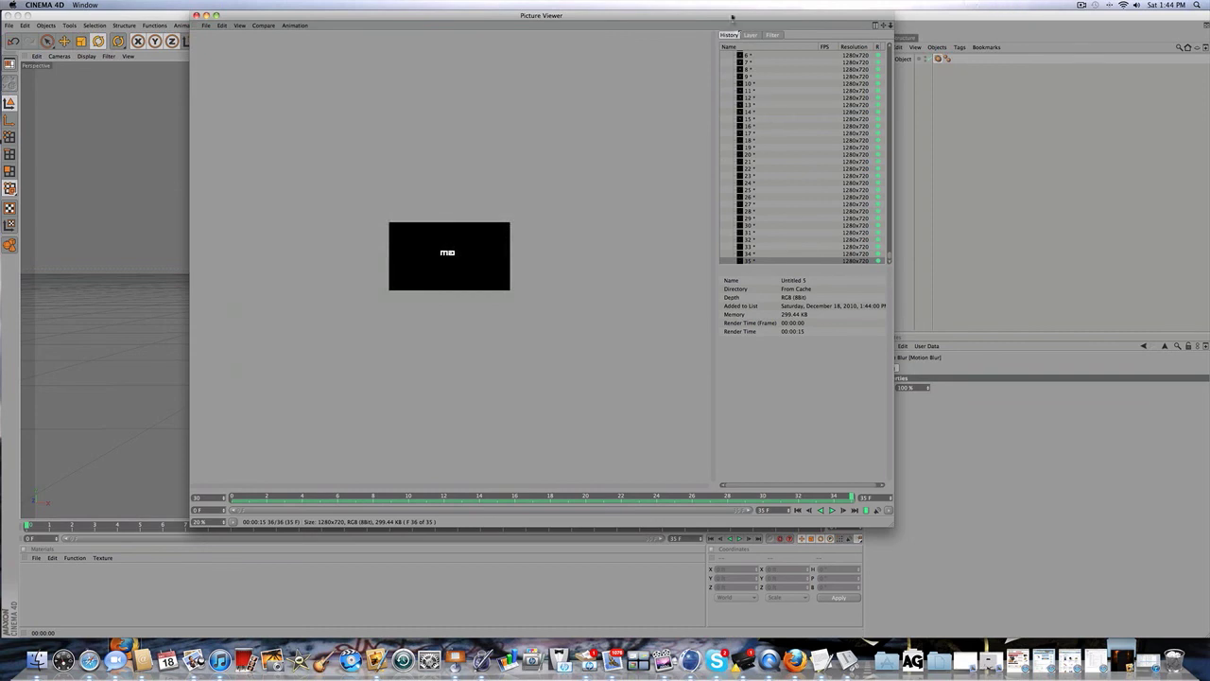
drag(728, 17, 656, 50)
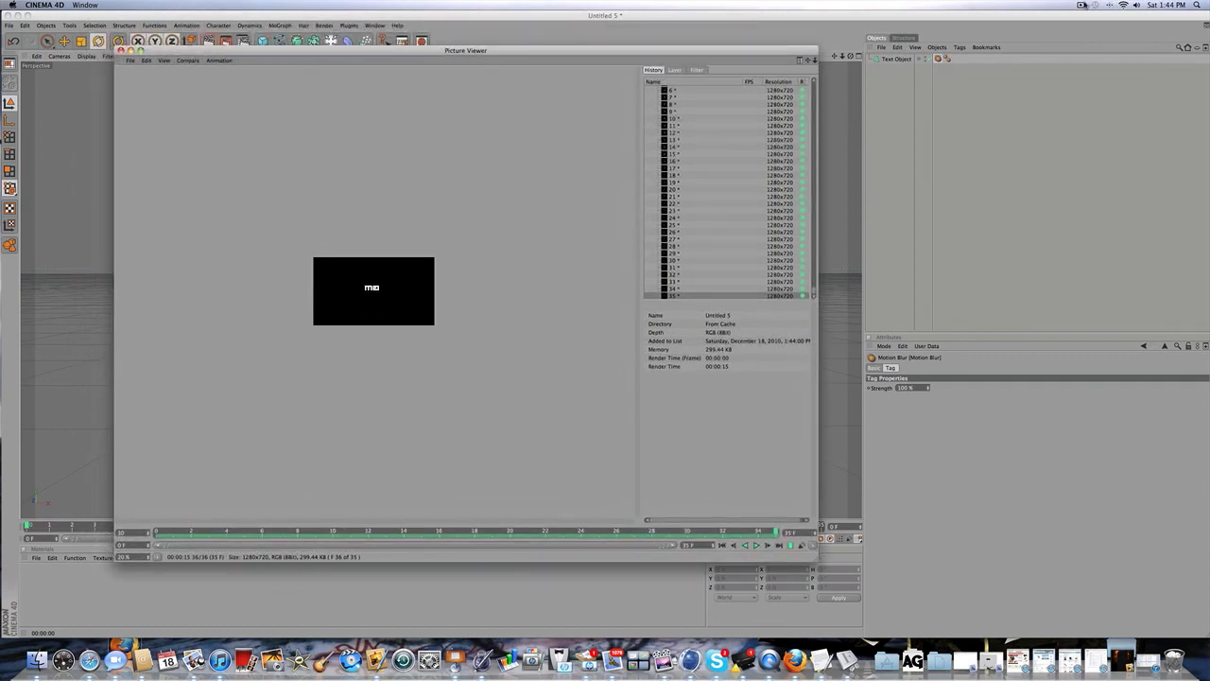
click(1080, 4)
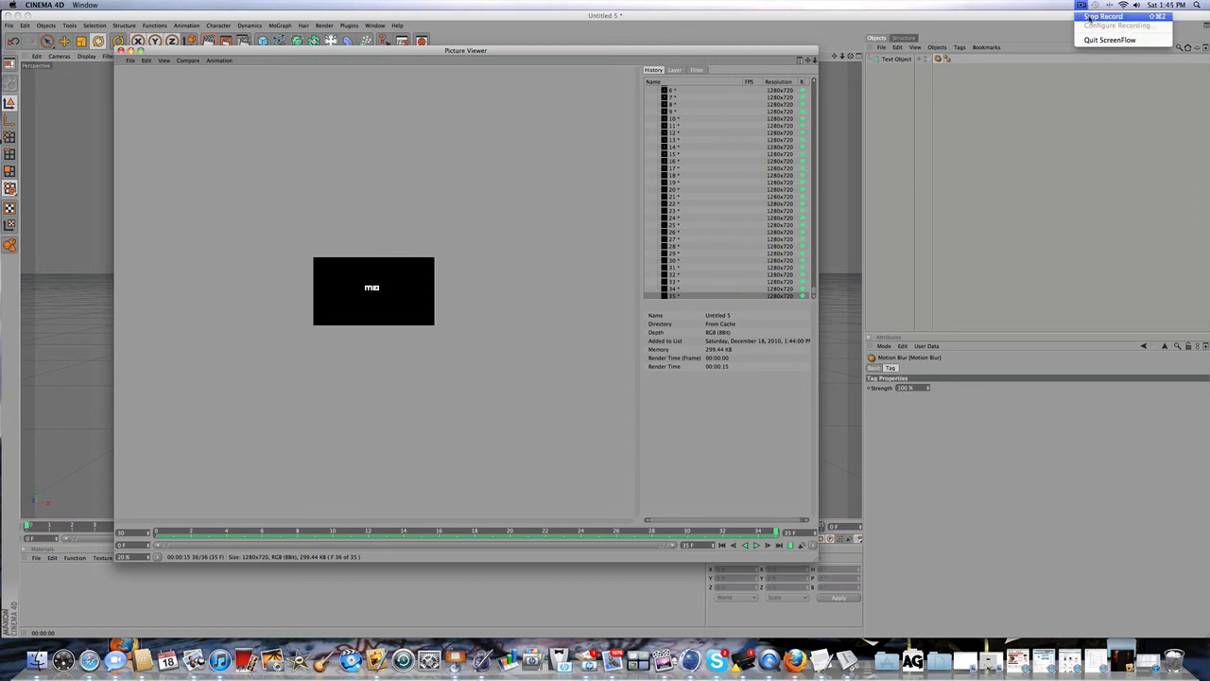